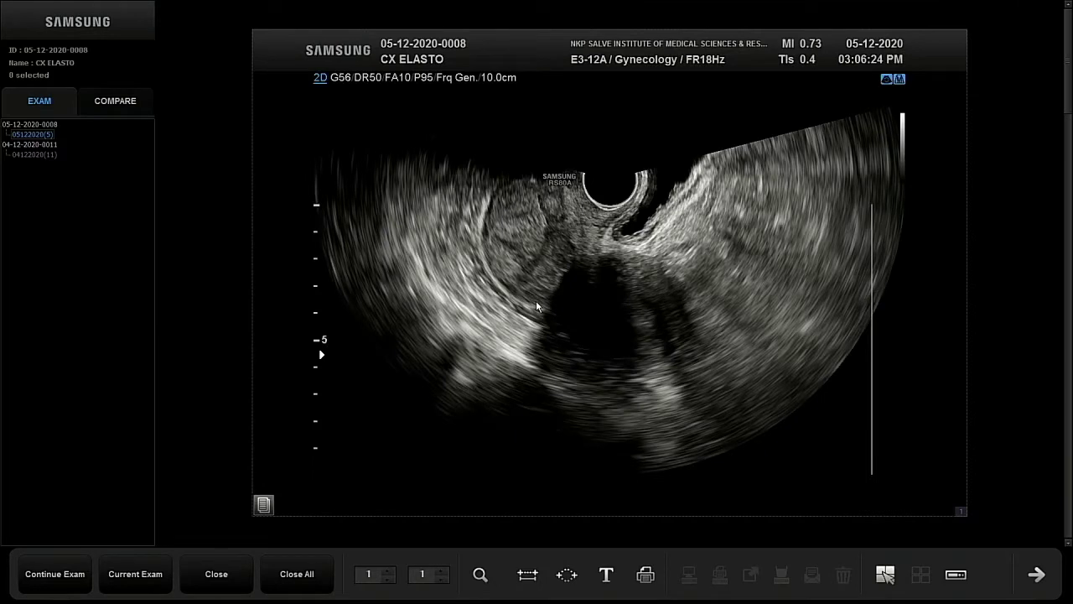
Move on from the stored gynecology image and unfreeze the general abdomen scan for live 2D imaging
click(1036, 574)
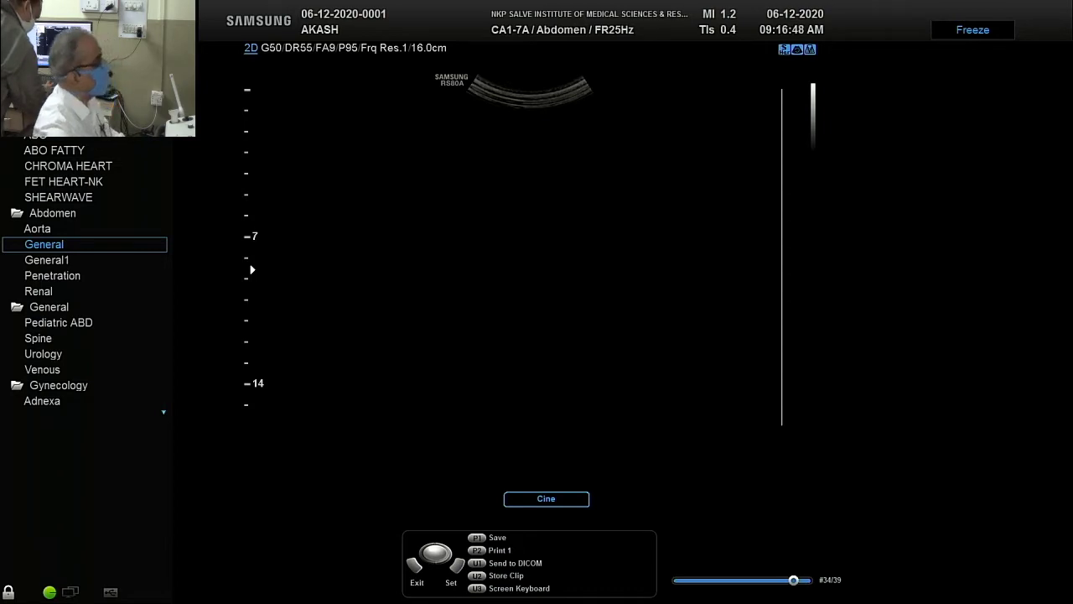
key(space)
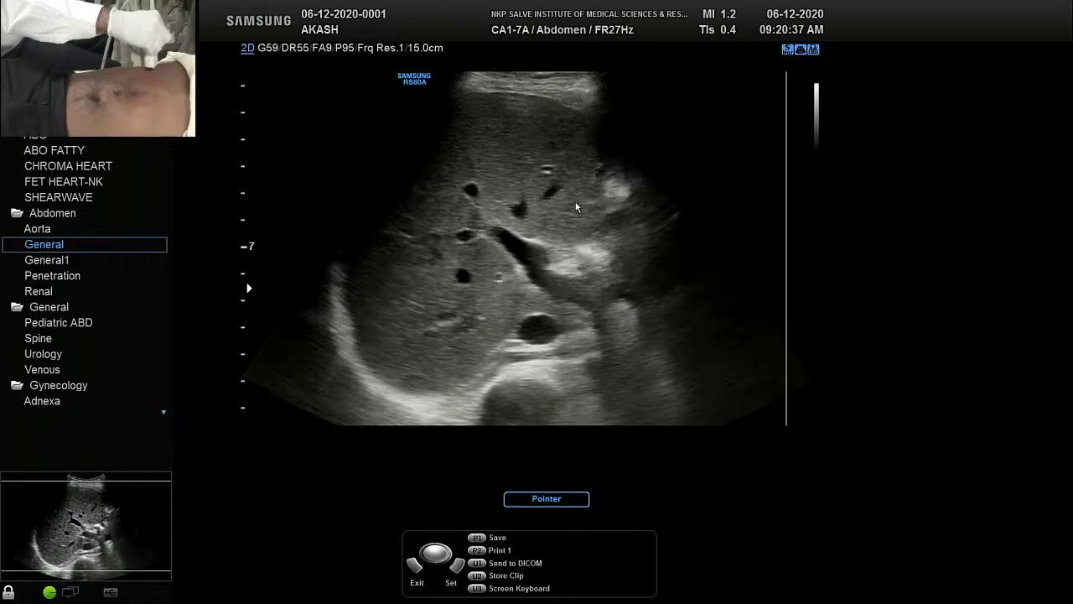
Turn on colour Doppler, fit the ROI box over the portal vein, and set the colour scale to 2.03 kHz
key(c)
key(Return)
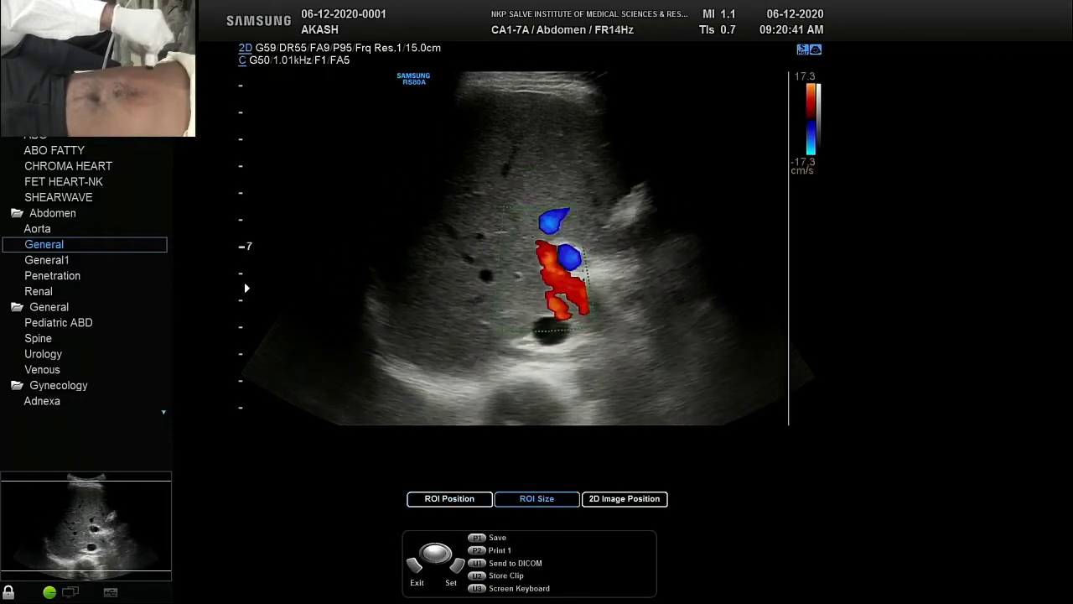
key(Return)
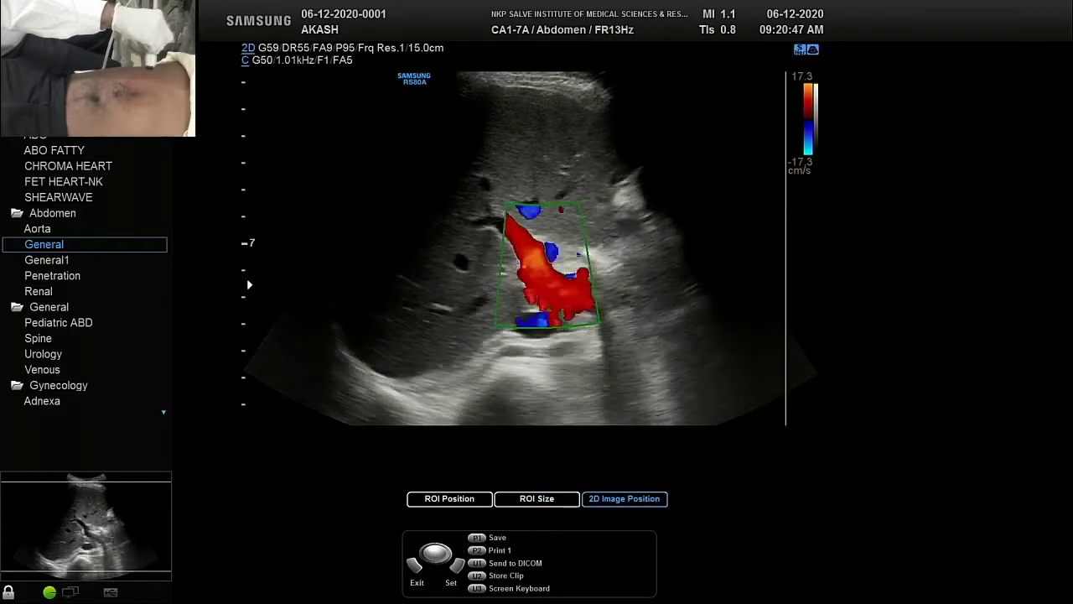
key(p)
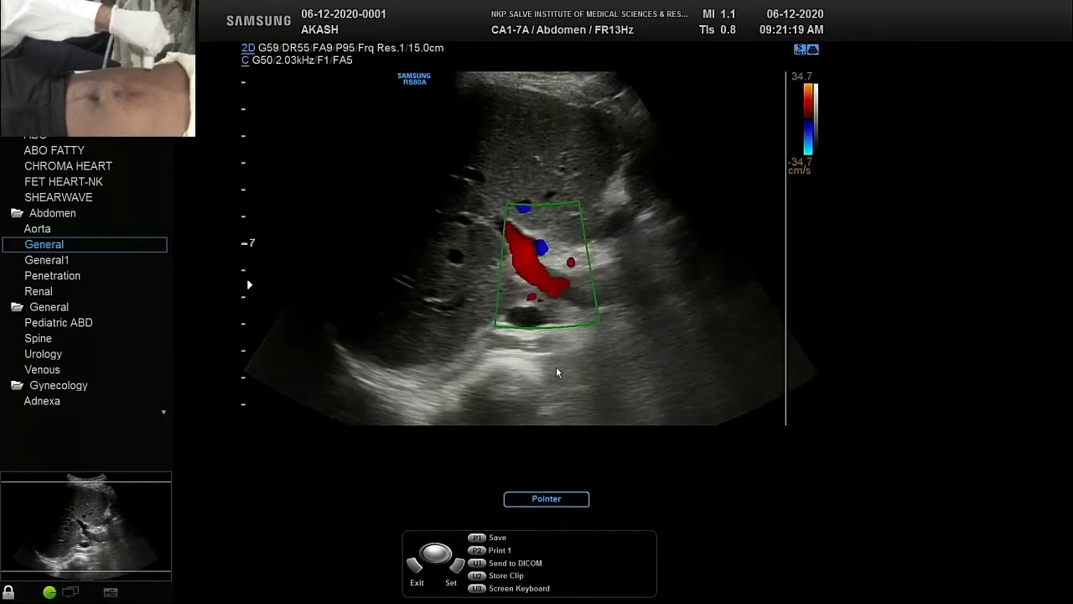
Freeze the colour image, review the cine at frame 460, point out the small blue-coded vessel, and resume live scanning
key(f)
scroll(537, 248, up, 3)
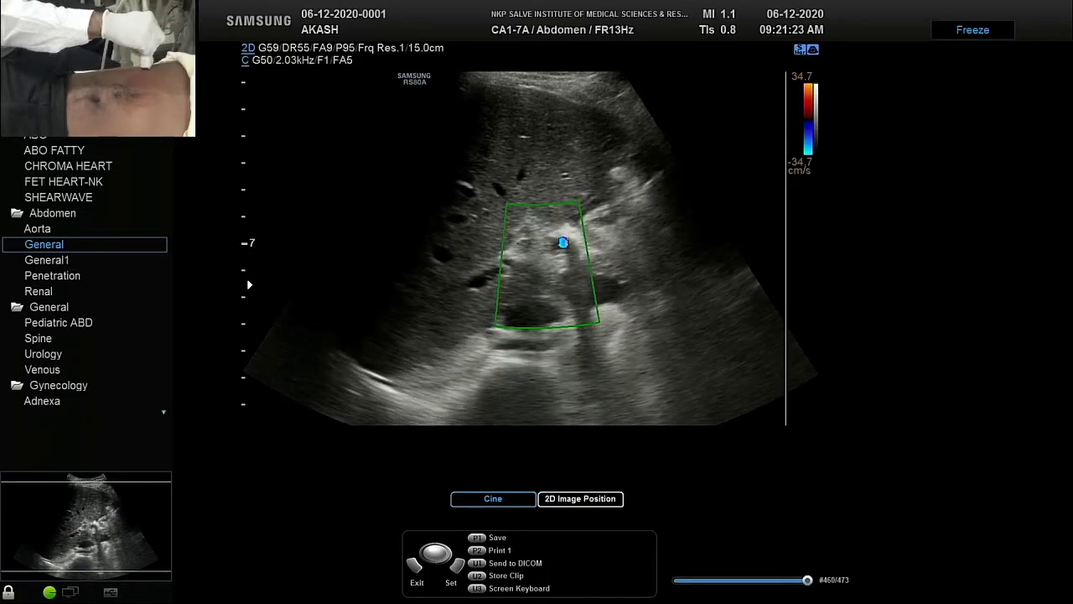
key(p)
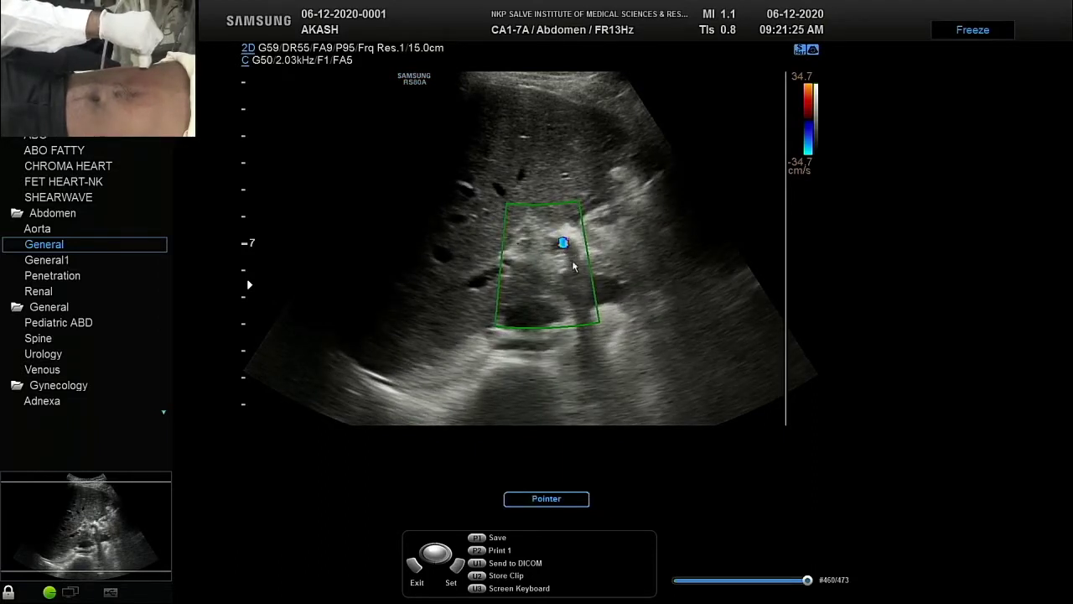
key(f)
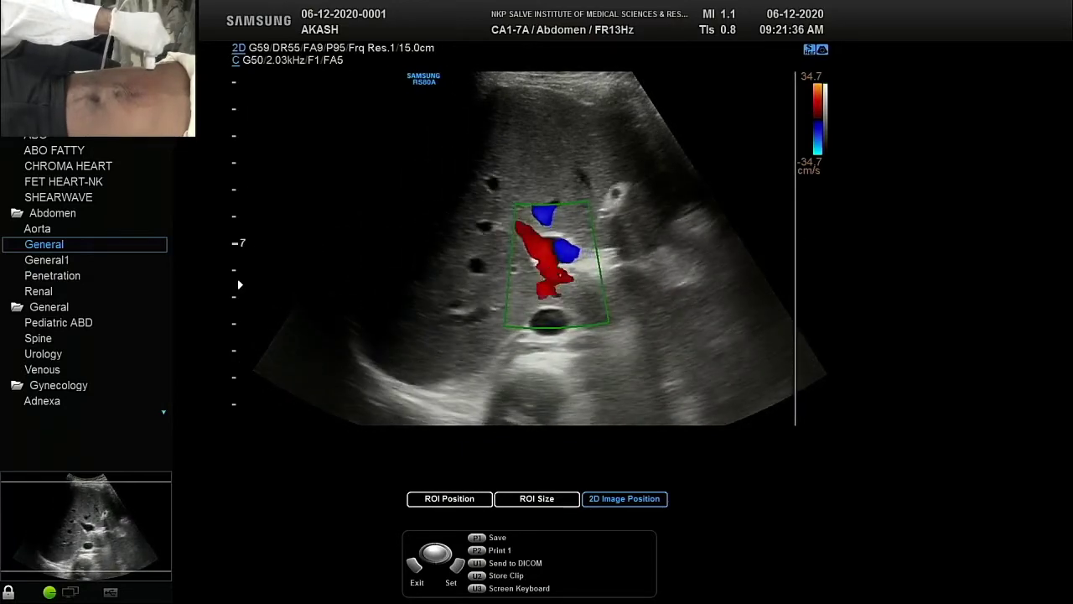
Acquire a PW Doppler trace in the portal vein with a 3.0 mm gate at 7.9 cm and -60° angle correction, and store the frozen image
key(p)
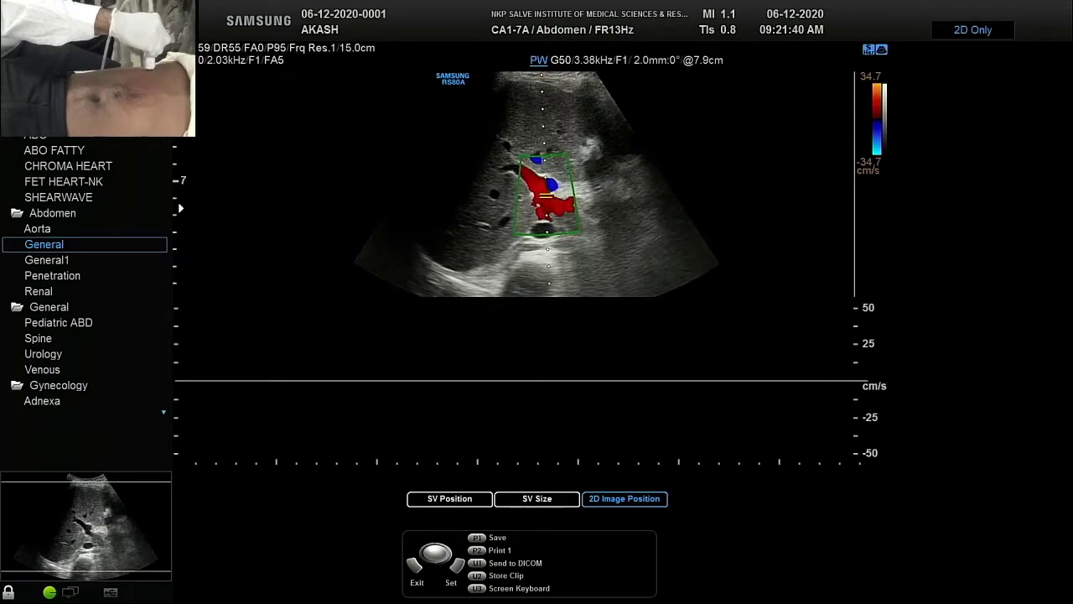
key(a)
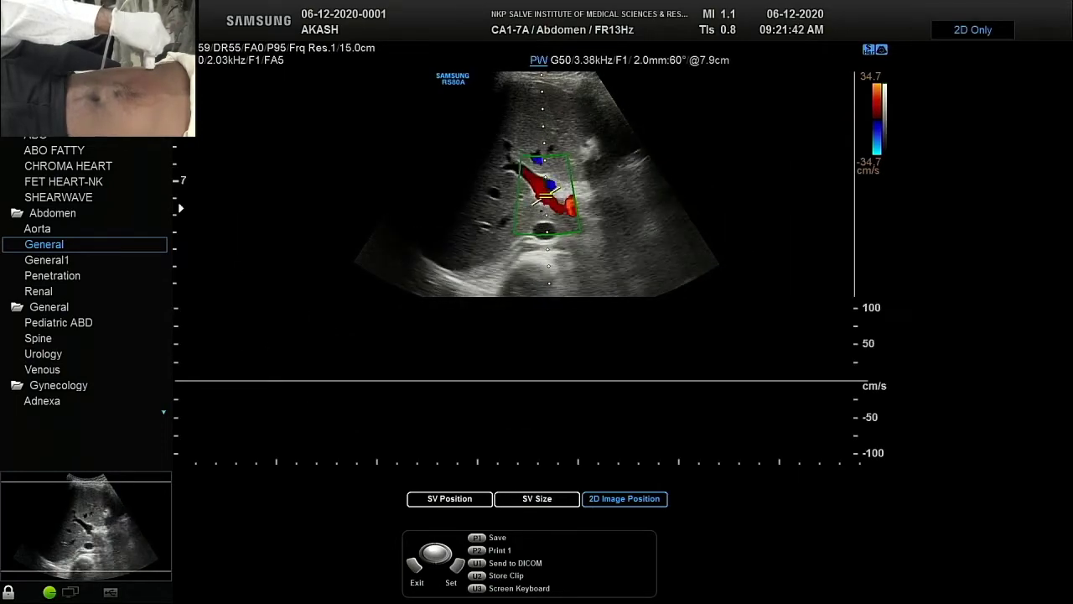
key(a)
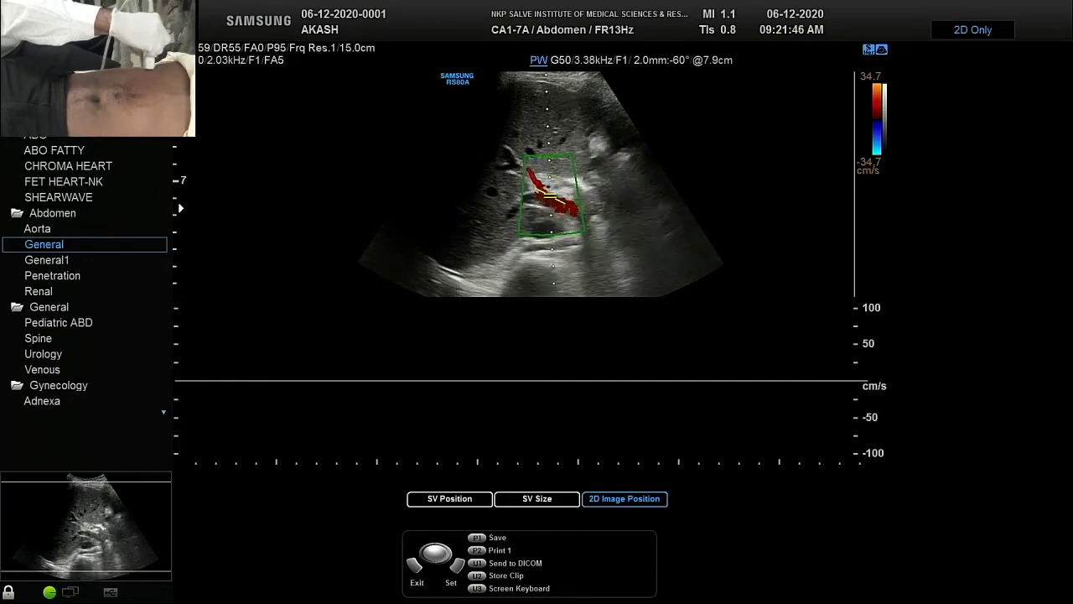
key(Down)
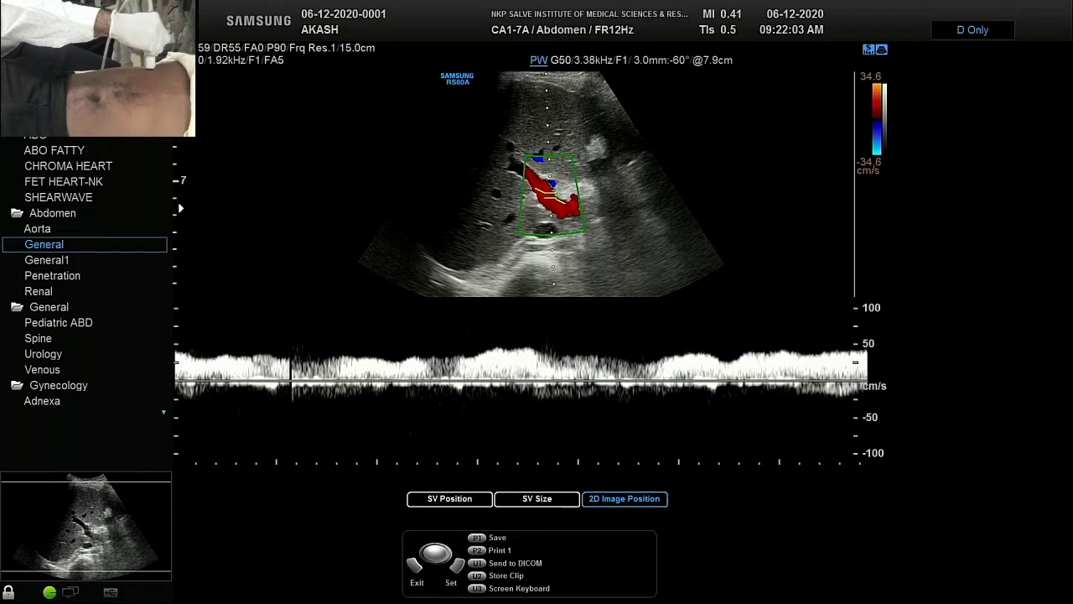
key(space)
key(ctrl+s)
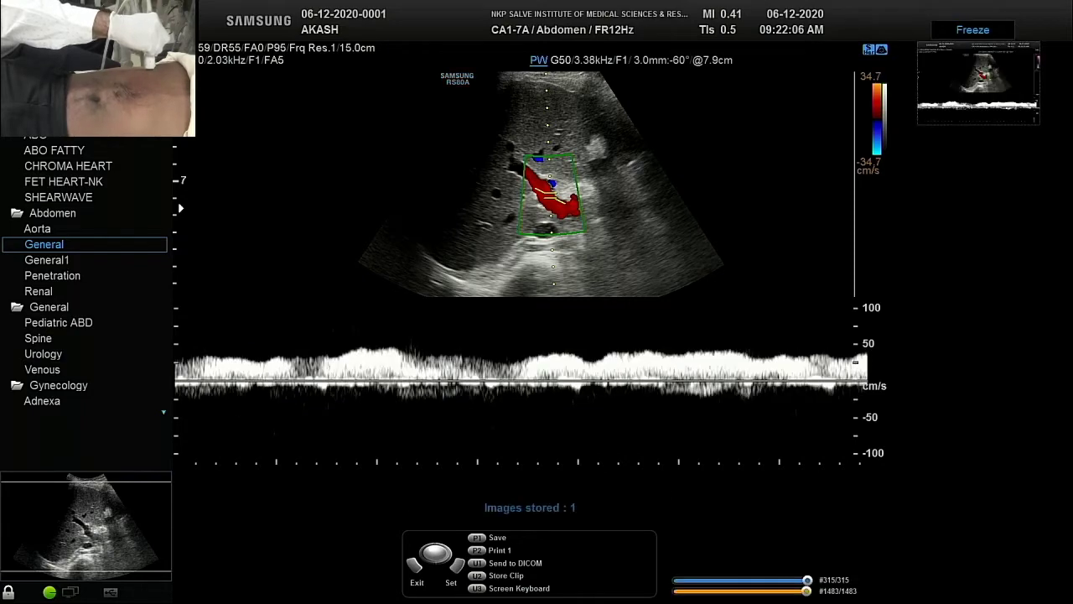
Resume live colour imaging, acquire a second portal vein PW trace with -49° angle correction at 7.9 cm, and store it
key(space)
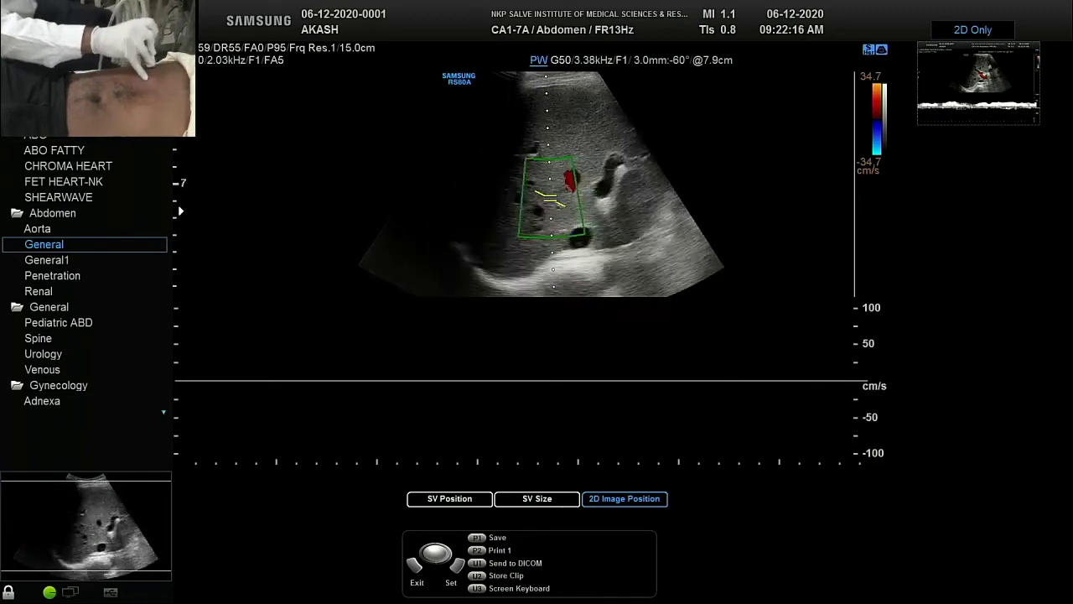
key(Escape)
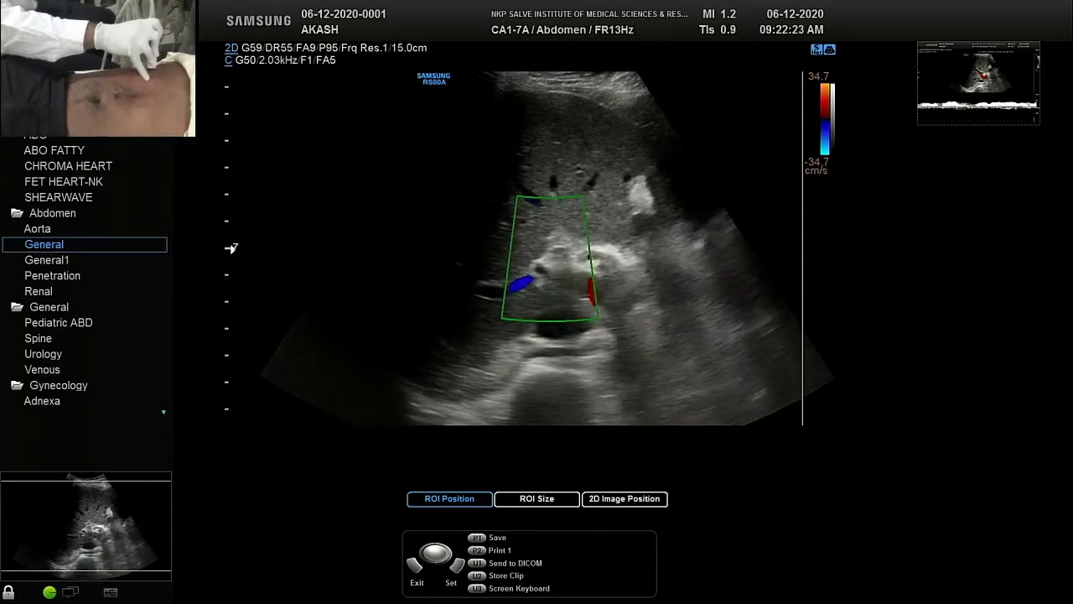
key(p)
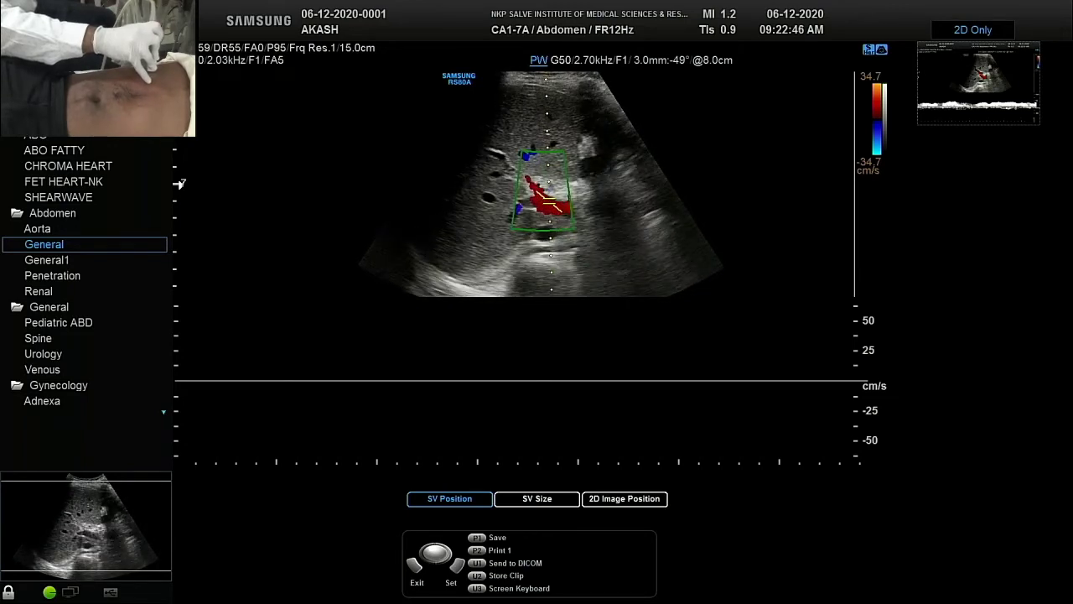
key(Return)
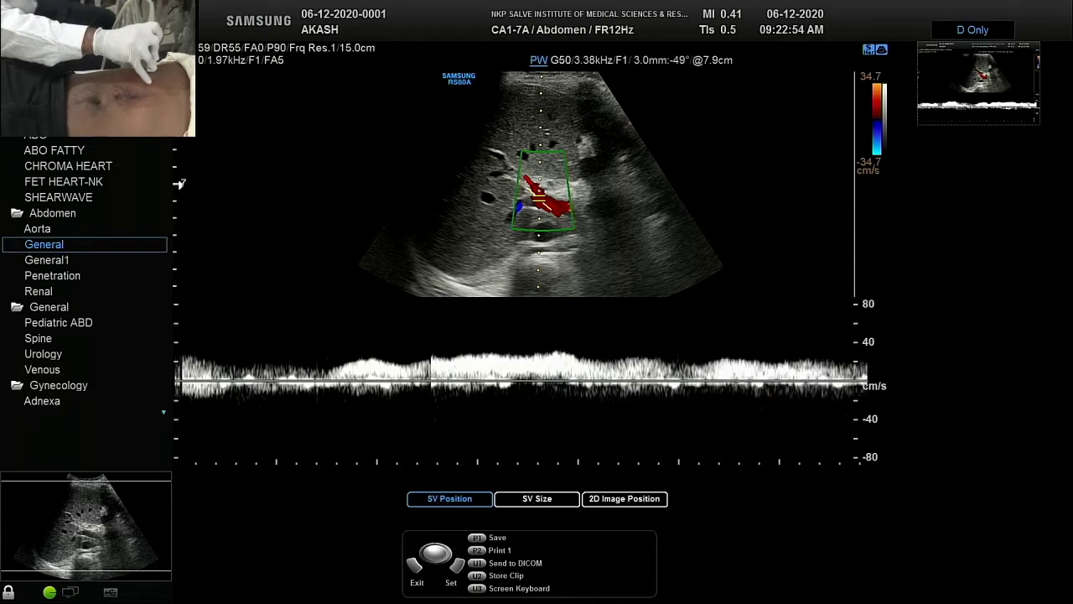
key(space)
key(ctrl+s)
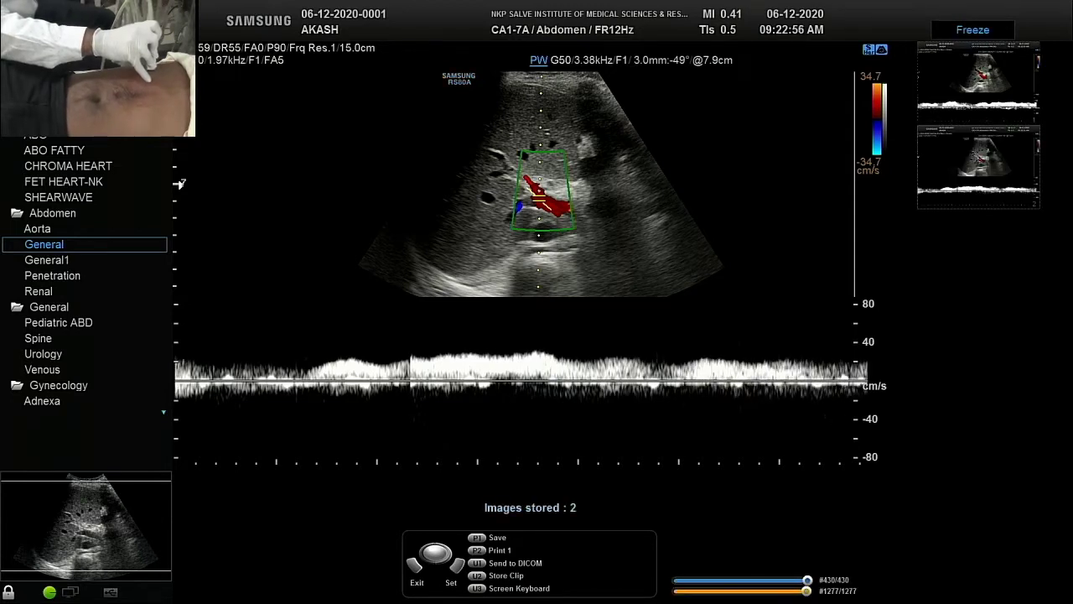
Measure the flow velocity at two points on the frozen portal vein trace and store the annotated image
key(c)
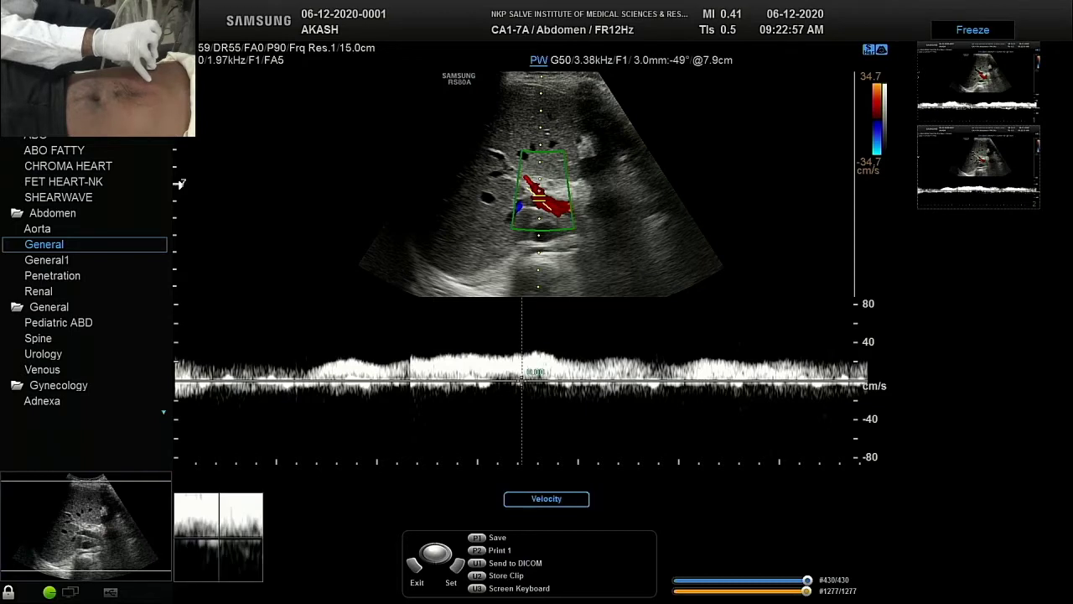
click(534, 353)
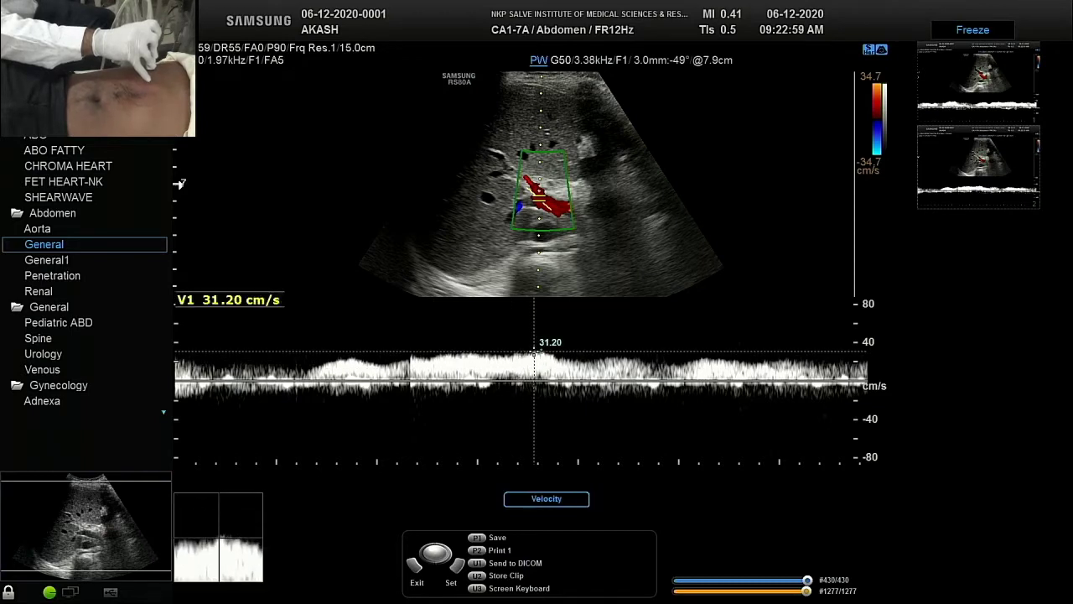
click(587, 362)
key(F1)
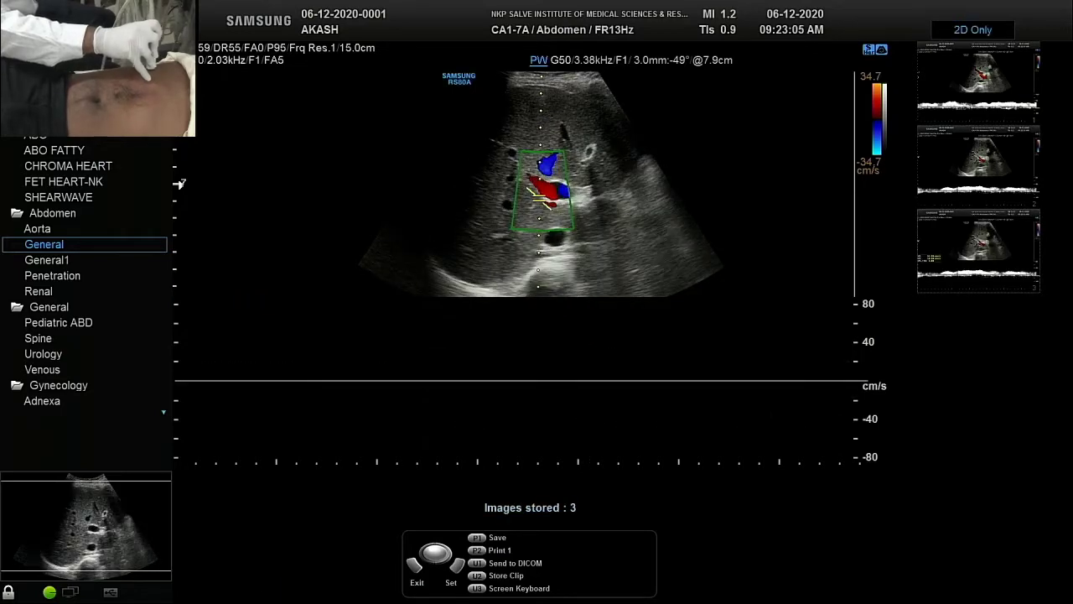
Acquire a PW Doppler trace in the blue-coded vein inside the liver with the 3.0 mm gate at 8.7 cm, and store the frozen image
key(c)
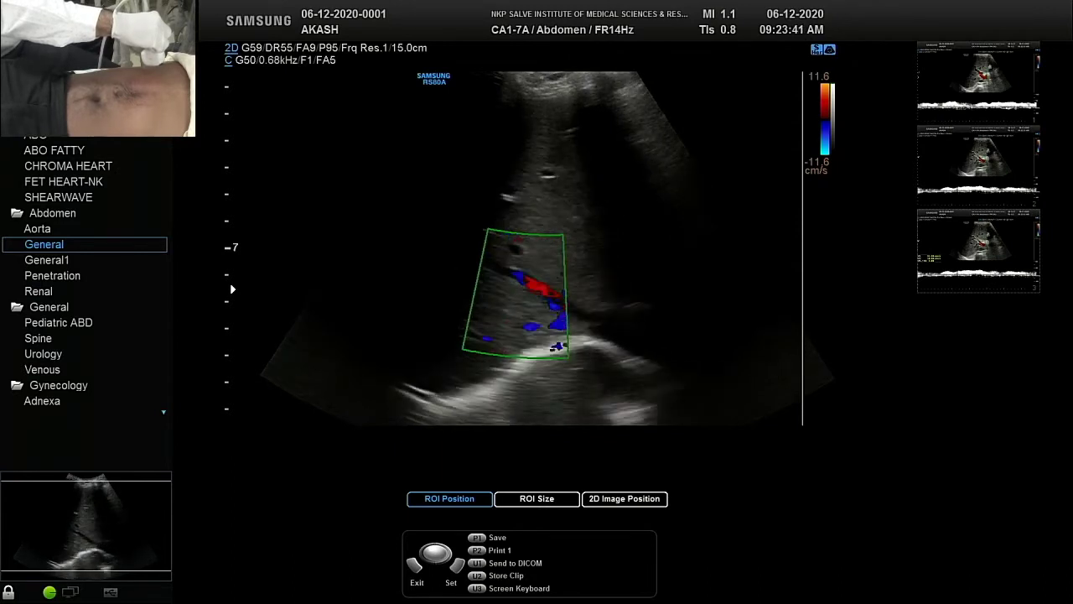
key(p)
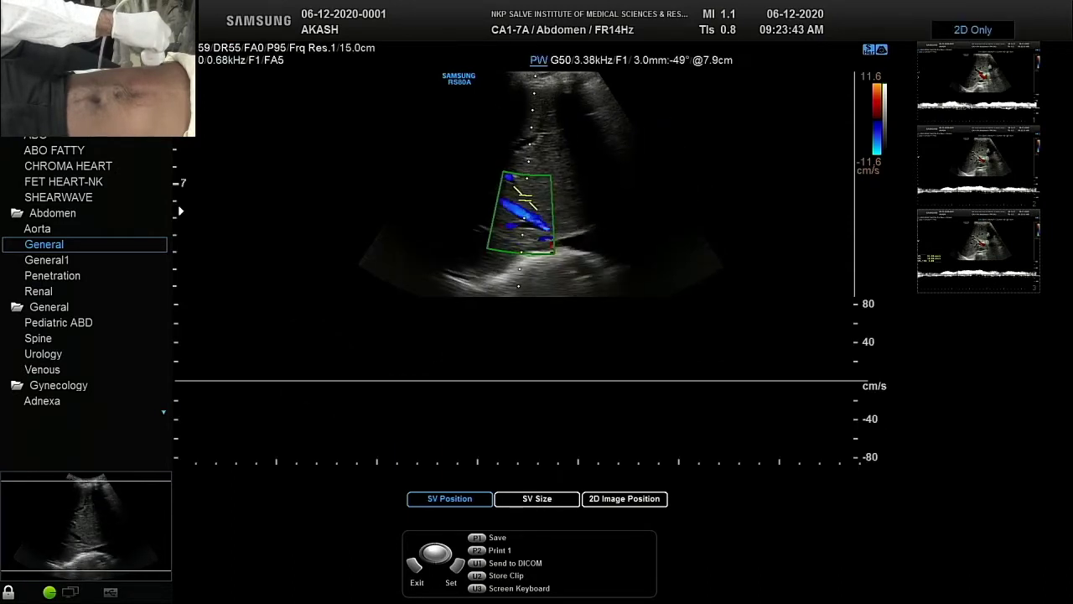
key(Return)
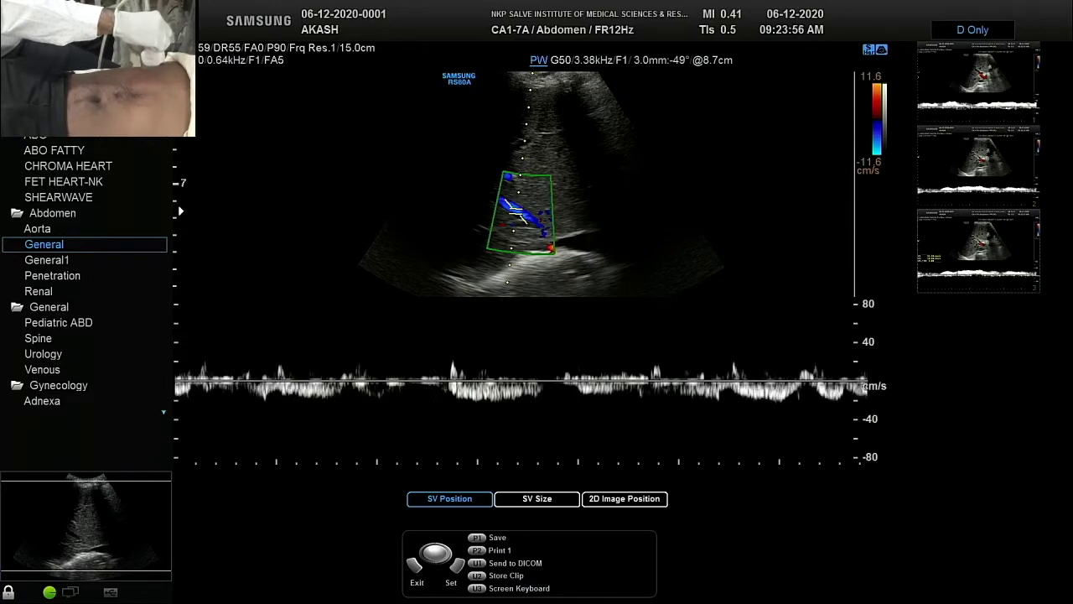
key(Pause)
key(P1)
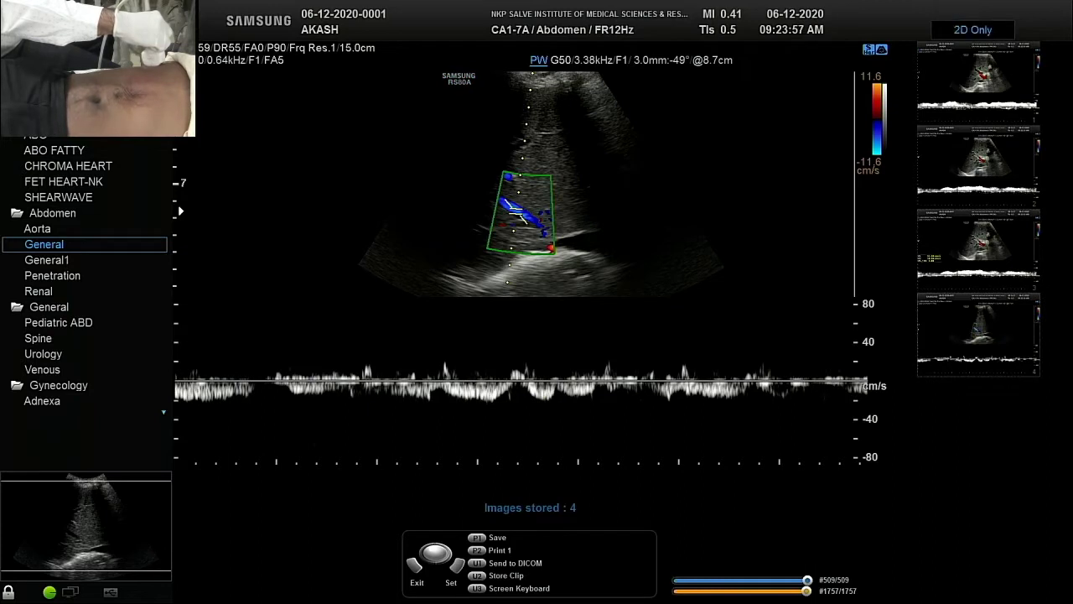
Repeat the PW trace of the blue-coded liver vein with the gate at 8.6 cm, and store the image twice
key(Pause)
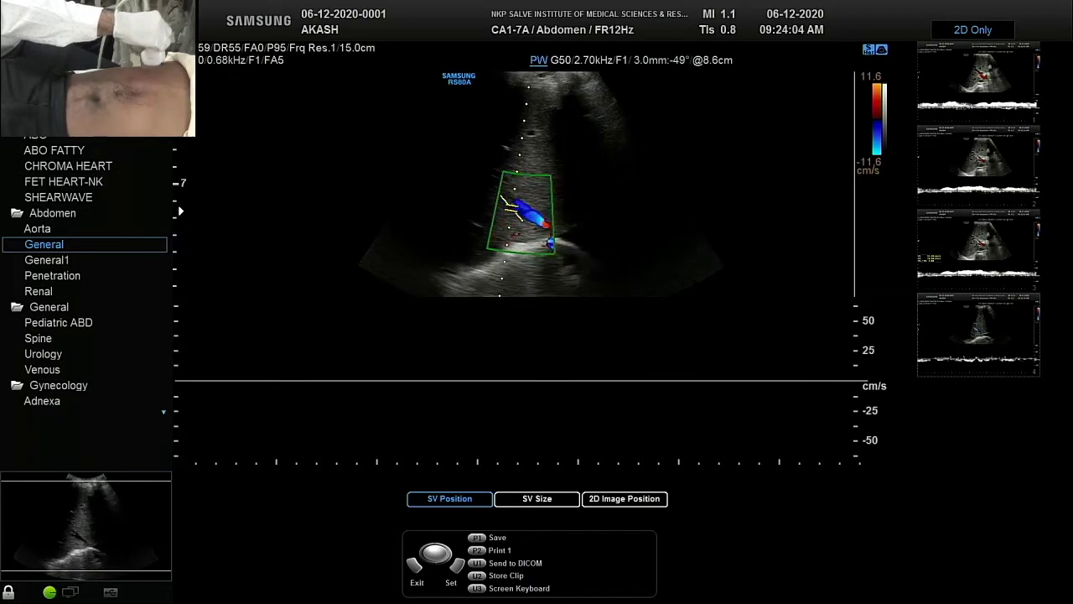
key(Return)
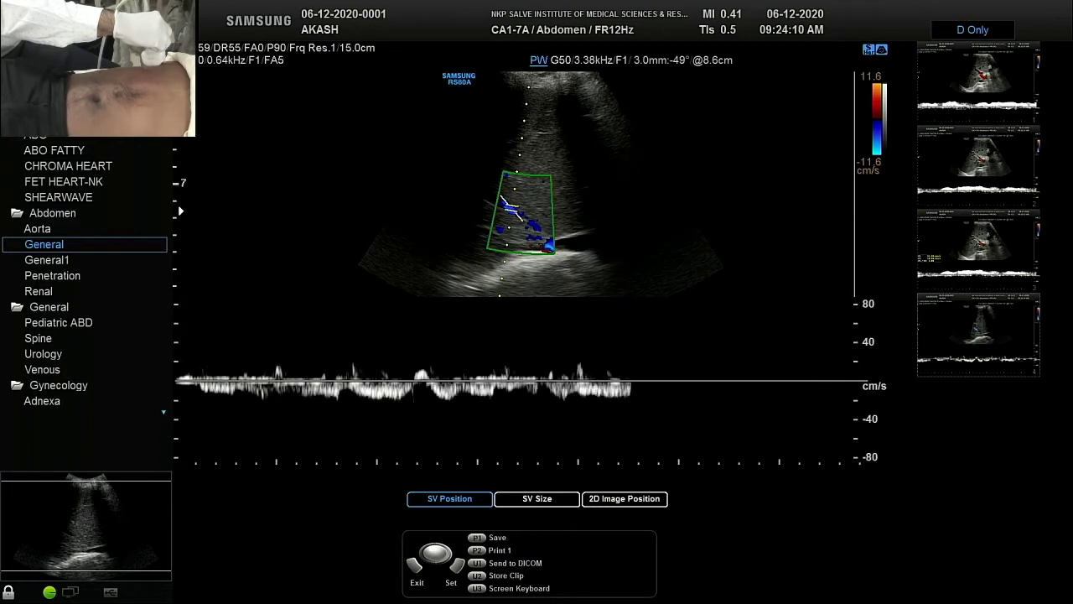
key(F1)
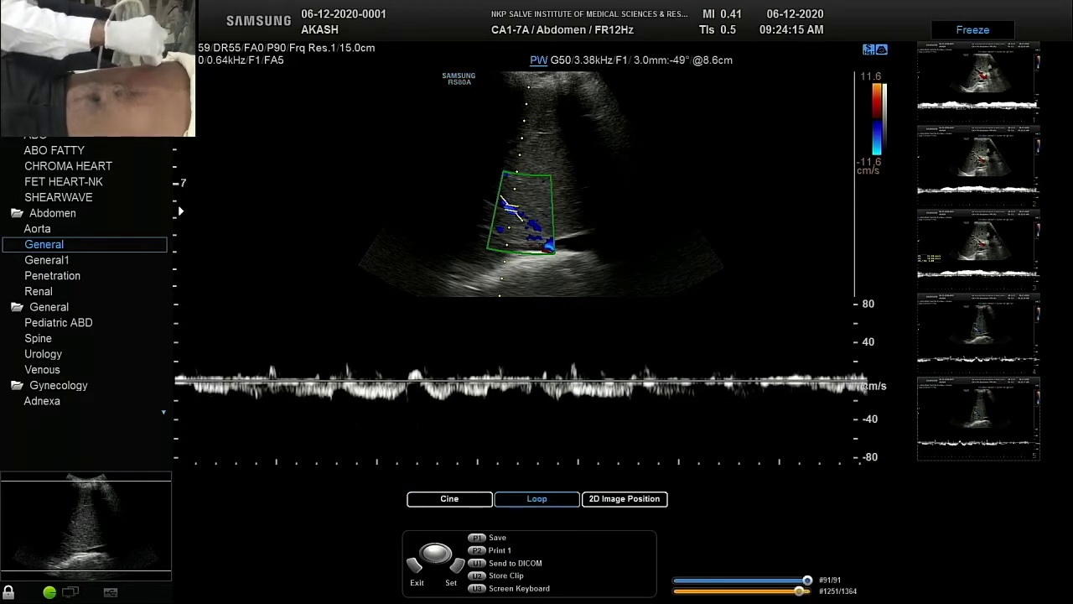
key(F1)
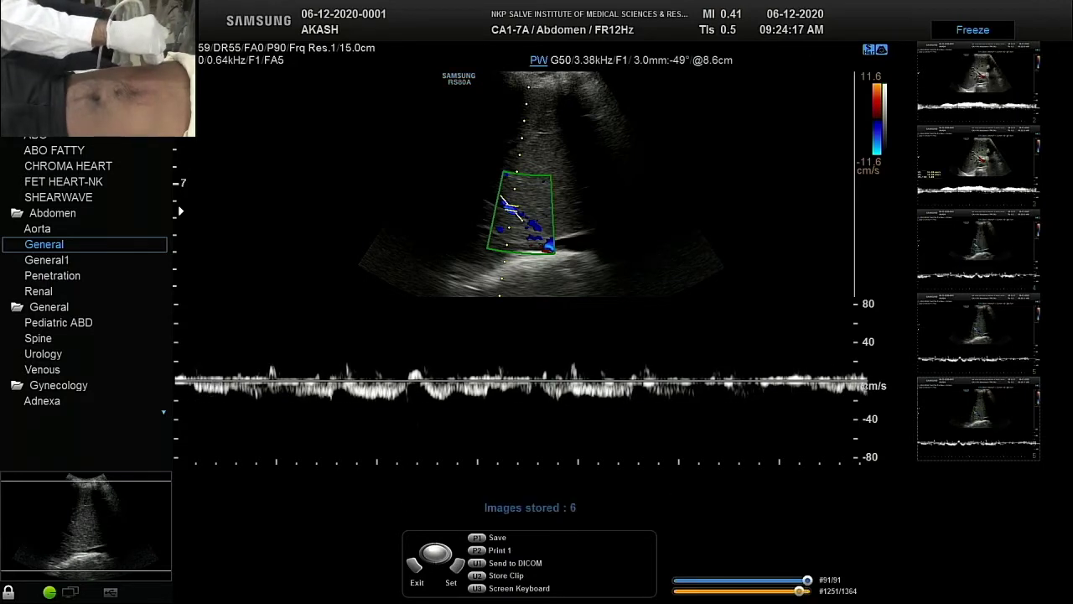
Return to live 2D imaging at 13.0 cm depth and turn on colour Doppler over the mid-abdominal vessel
key(f)
key(p)
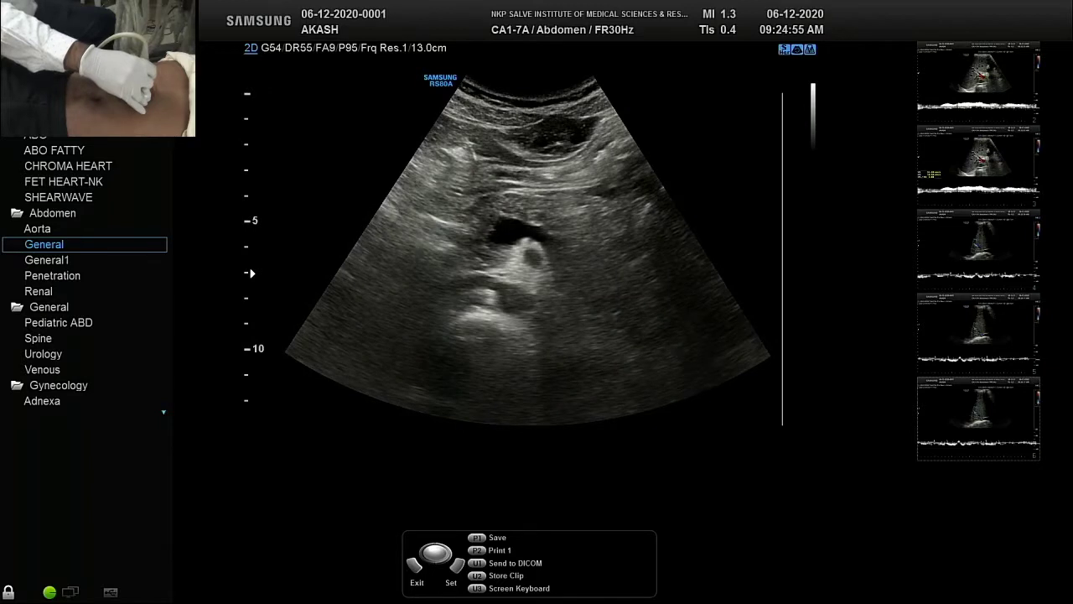
key(c)
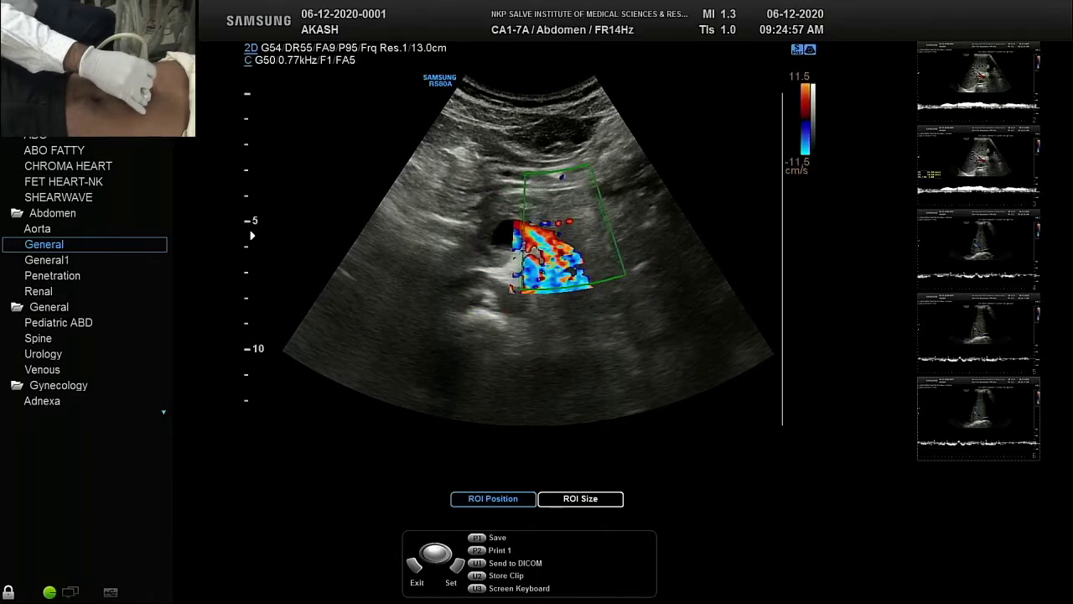
Acquire a PW Doppler trace in the mid-abdominal vessel with the gate at 5.6 cm, and lower the PW gain to 18
key(p)
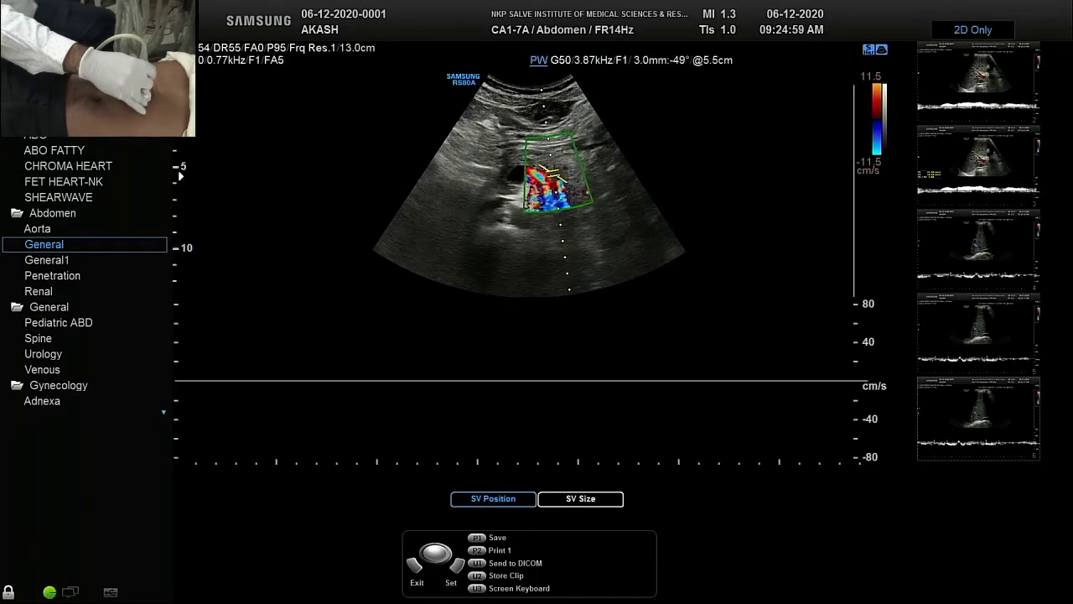
key(Down)
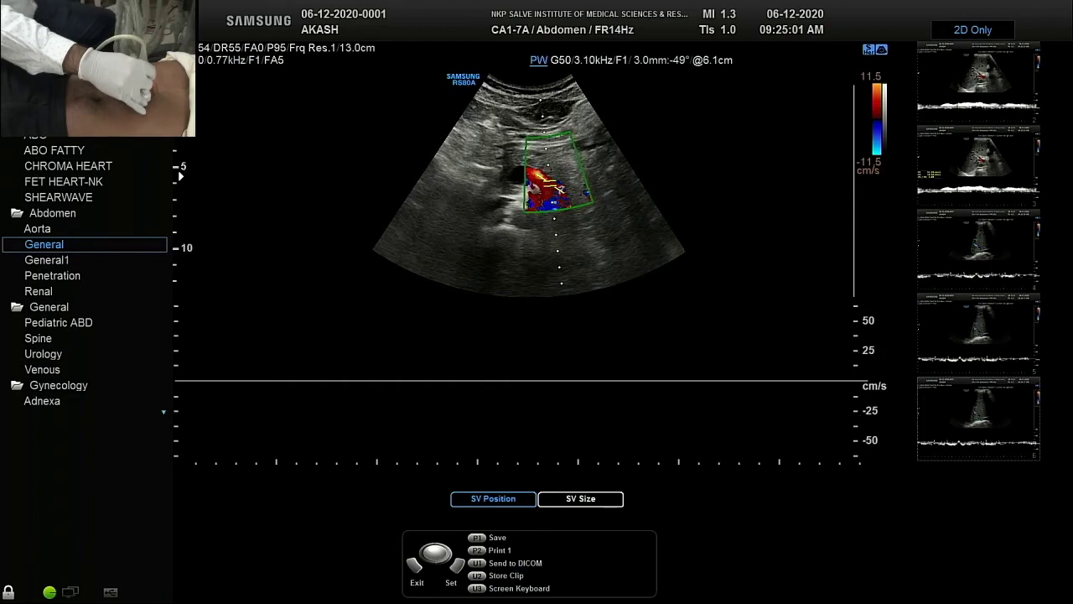
key(p)
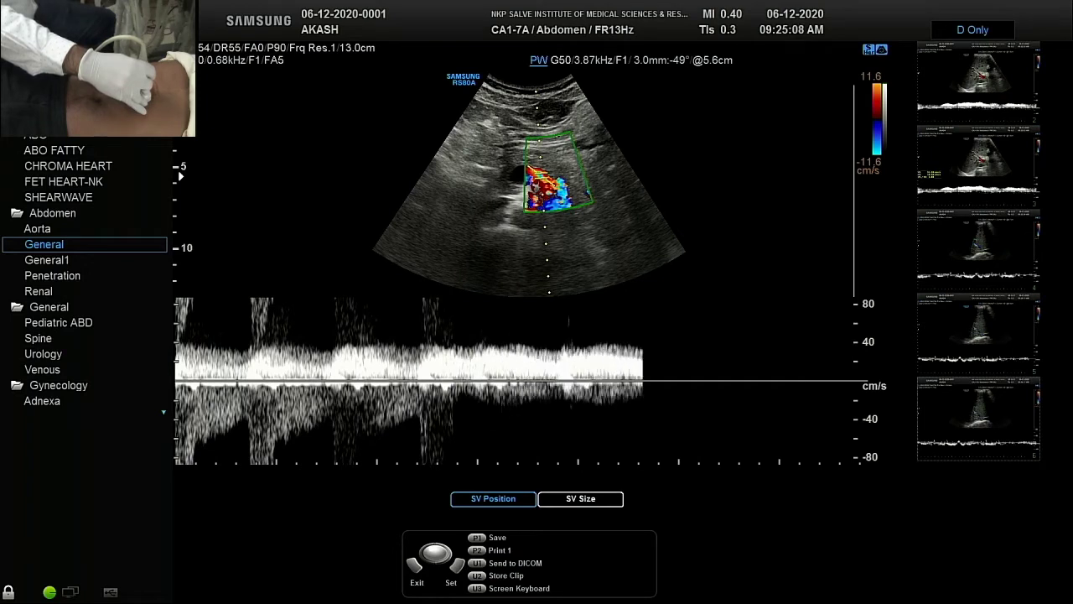
scroll(553, 61, down, 19)
scroll(553, 60, down, 13)
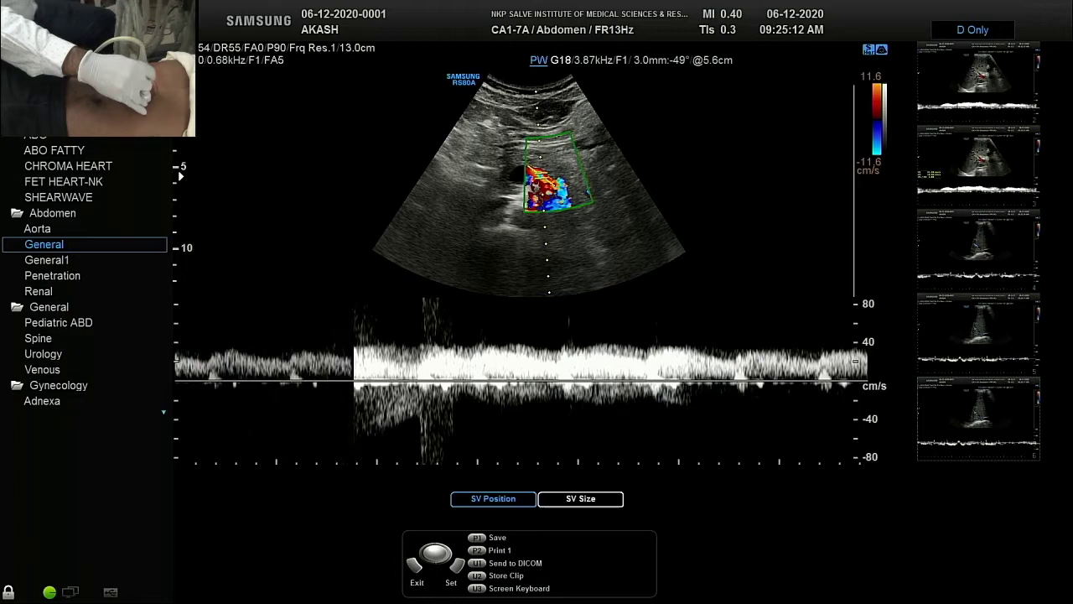
Store the PW trace image of the mid-abdominal vessel, and return to live 2D imaging
key(P1)
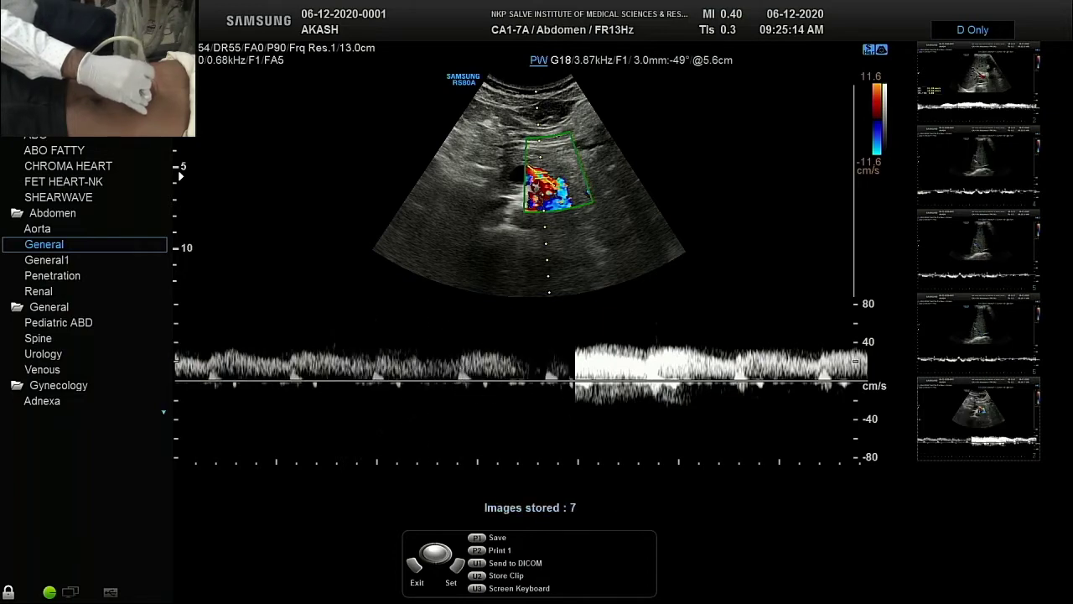
key(PW)
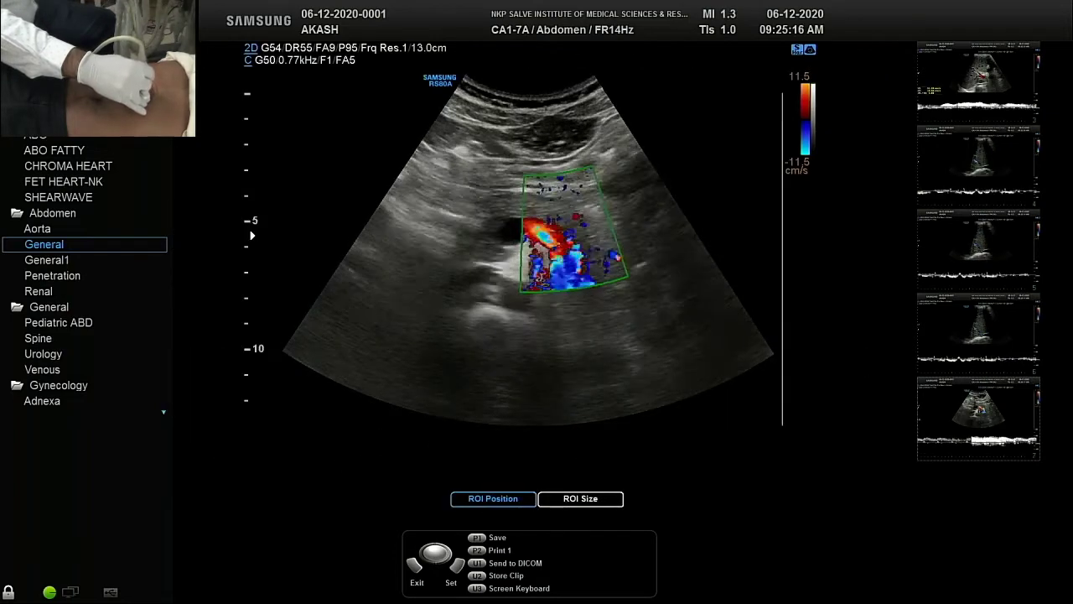
key(c)
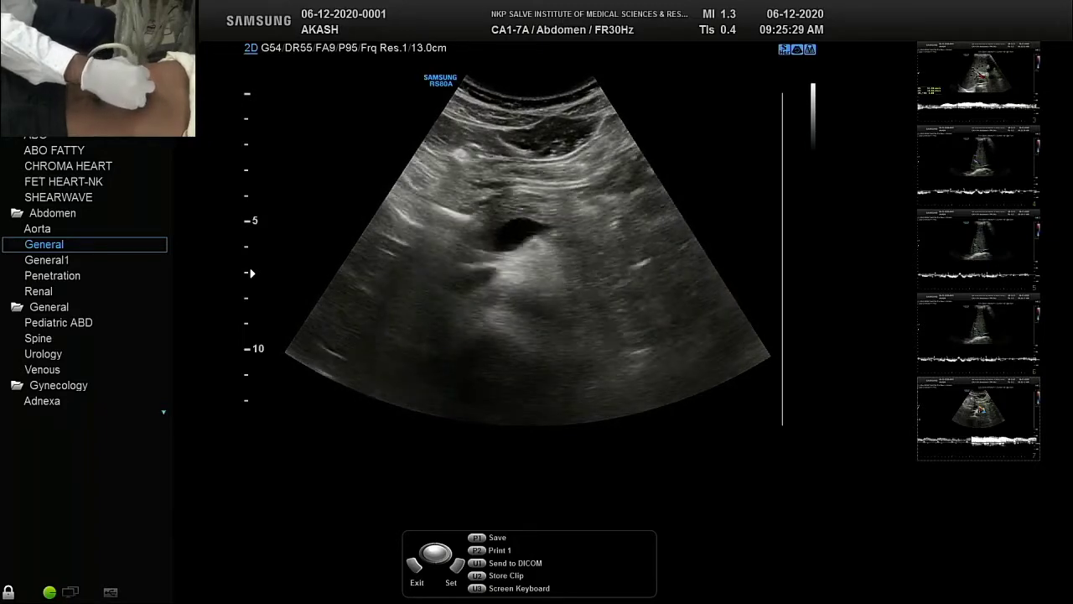
Turn on colour Doppler over the dark vessel below the liver at about 5 cm depth, and shrink the colour box around it
key(p)
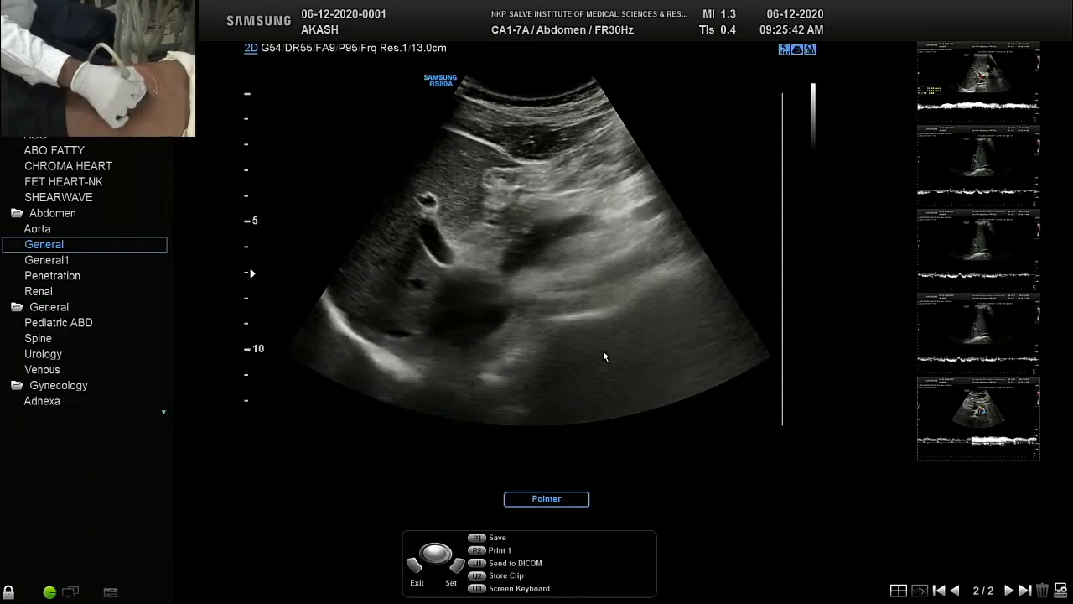
key(c)
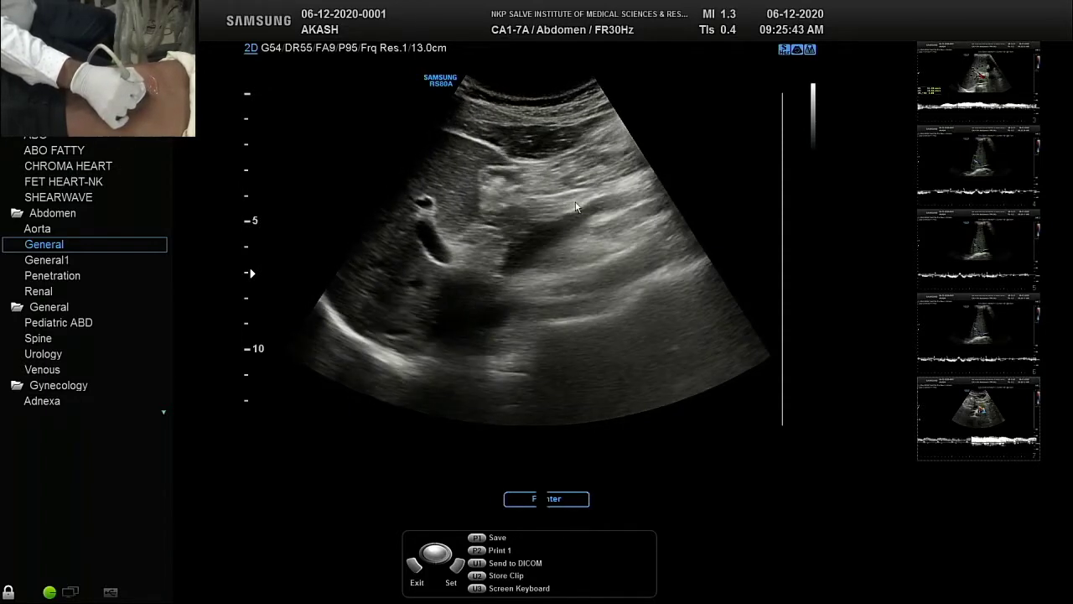
key(Return)
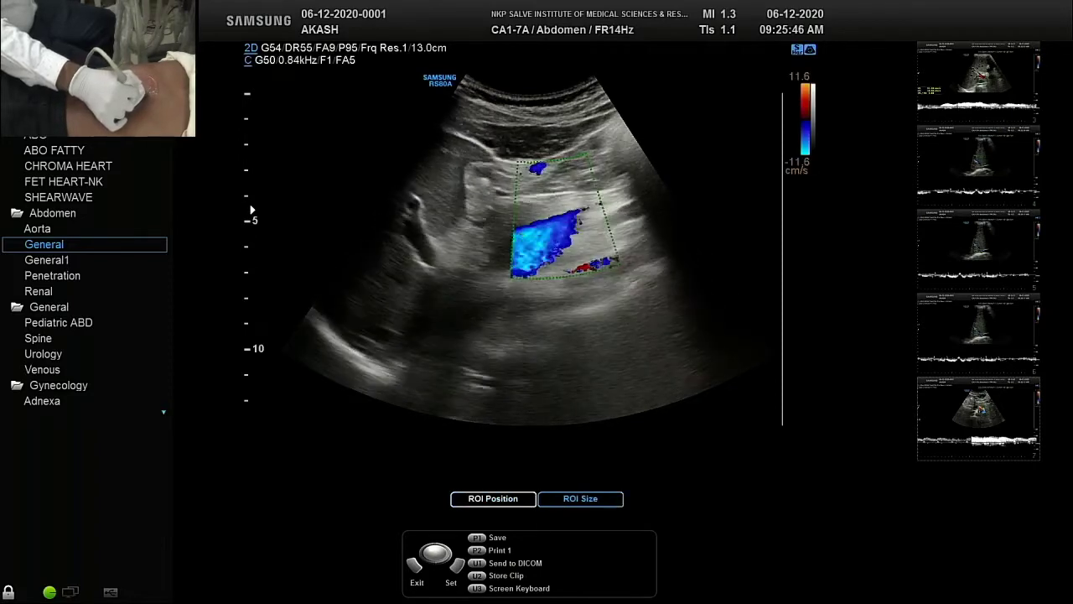
key(Return)
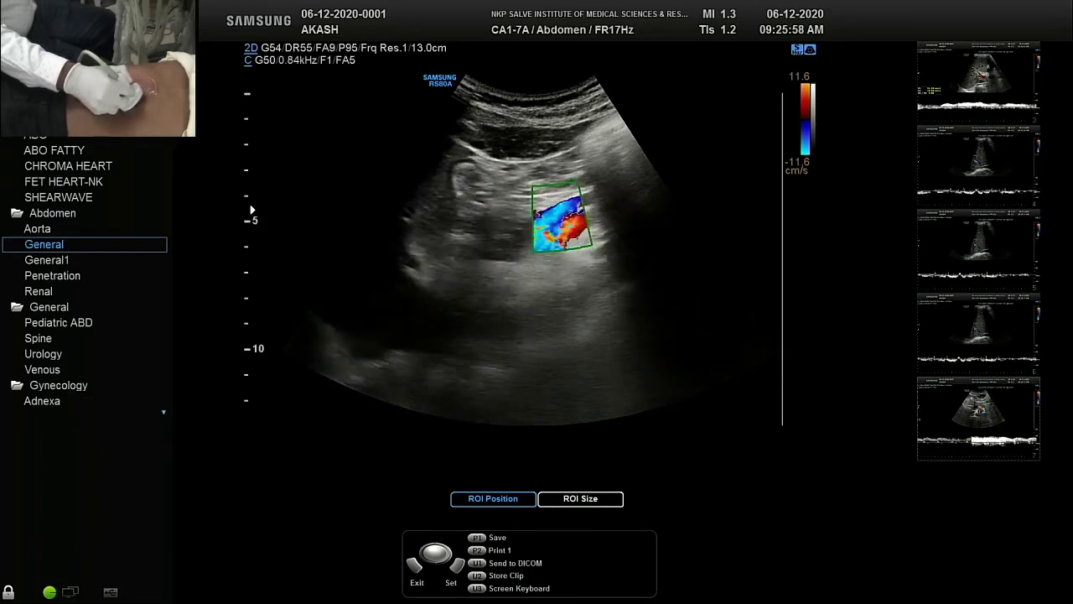
Acquire PW Doppler traces in the blue-coded vessel with the 3.0 mm gate at 5.0 cm and at 5.7 cm, enlarging the 2D image
key(p)
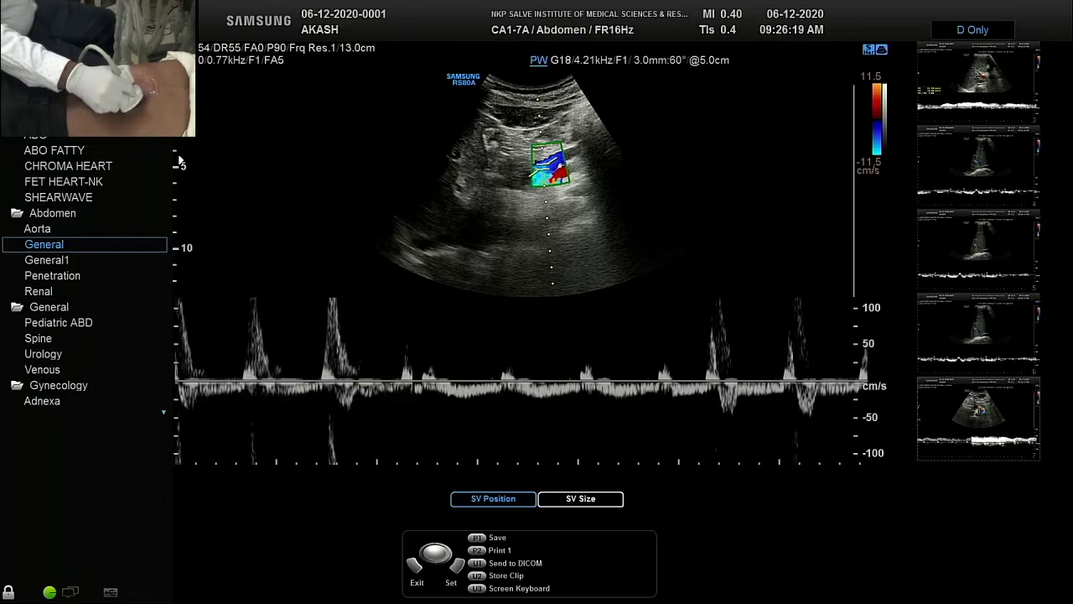
key(p)
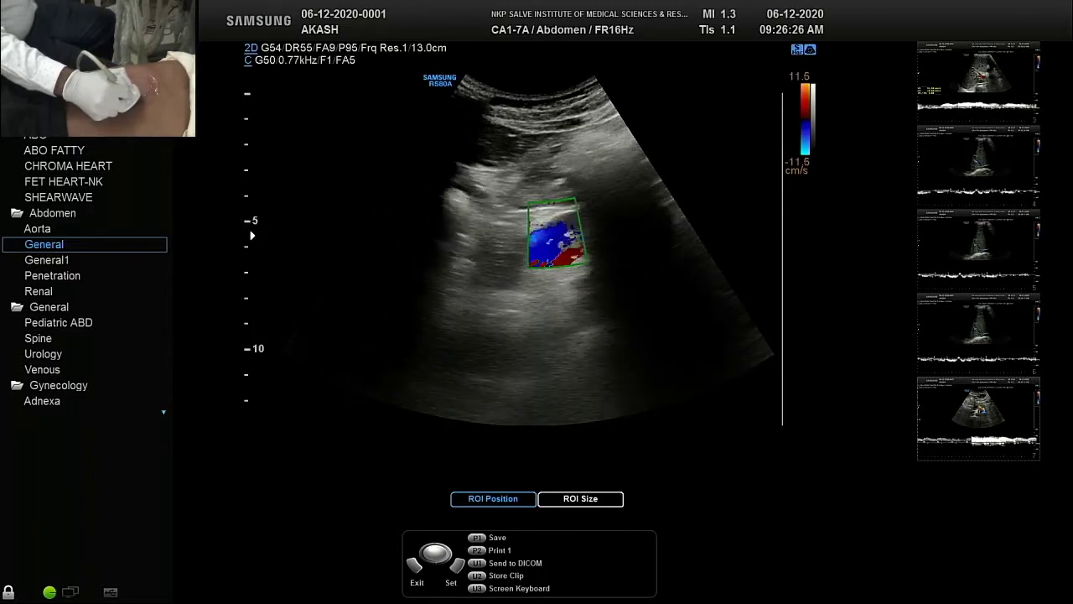
key(p)
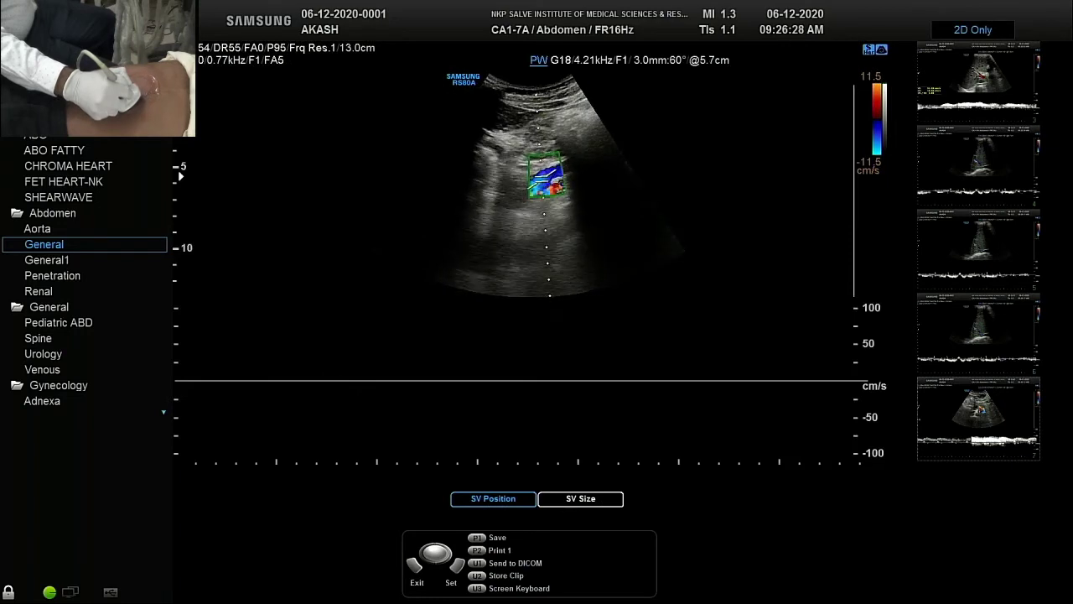
key(Down)
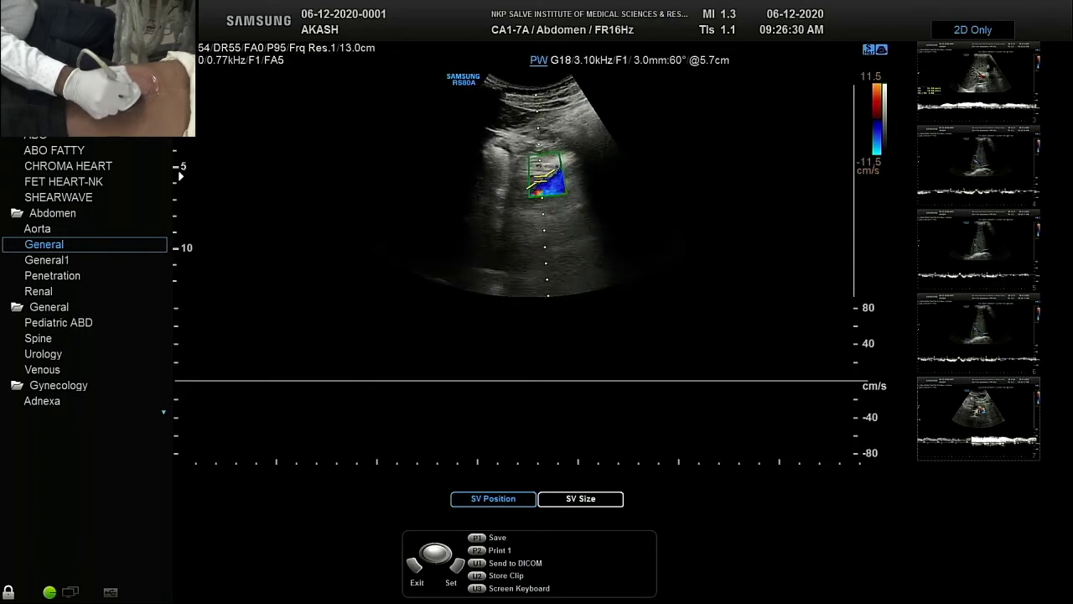
scroll(537, 184, up, 2)
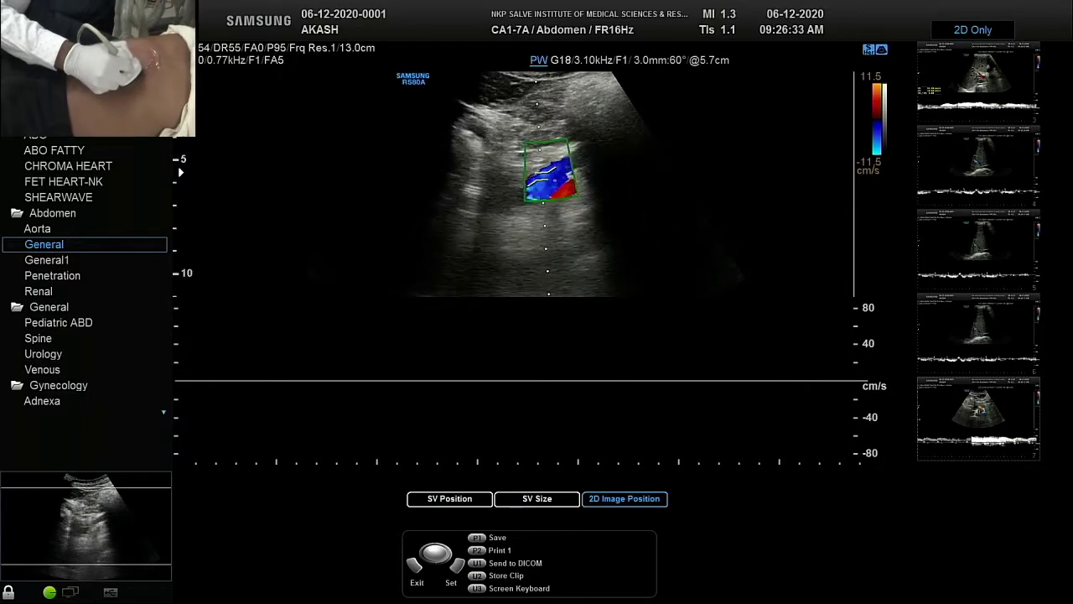
key(Return)
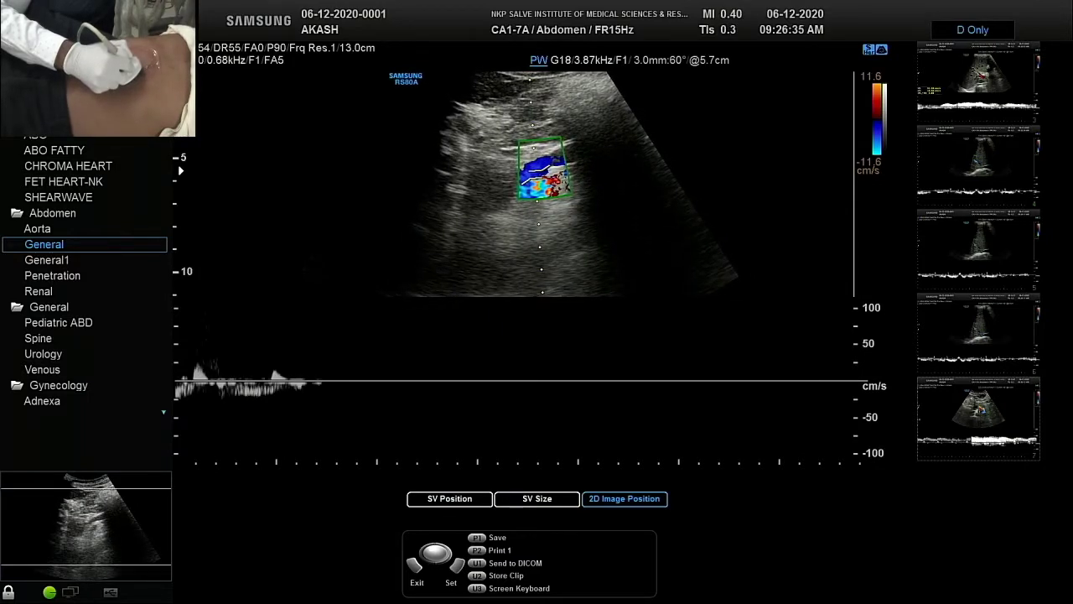
key(Return)
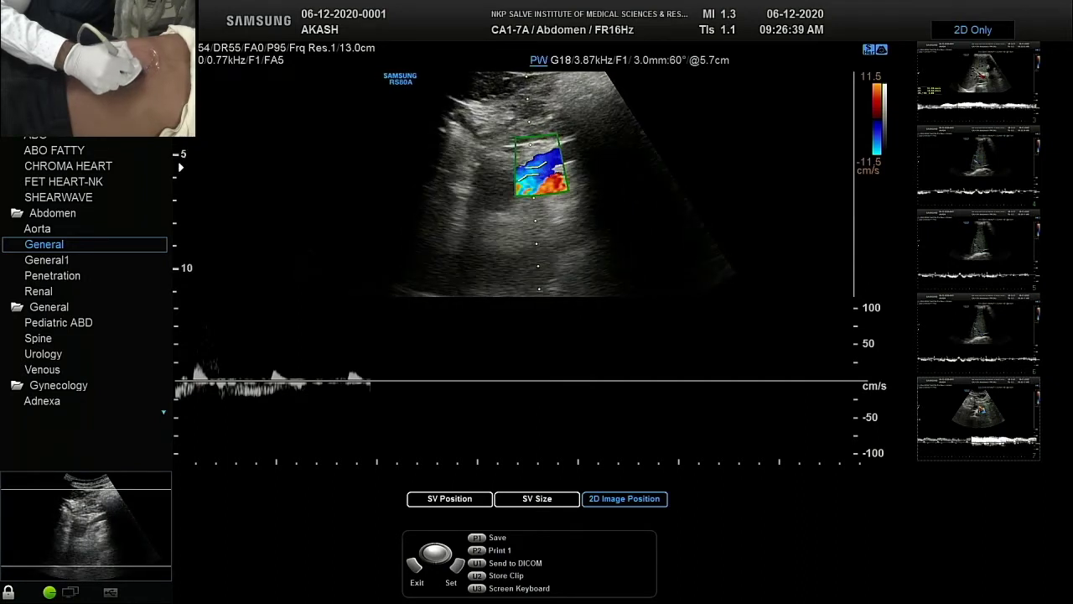
key(Return)
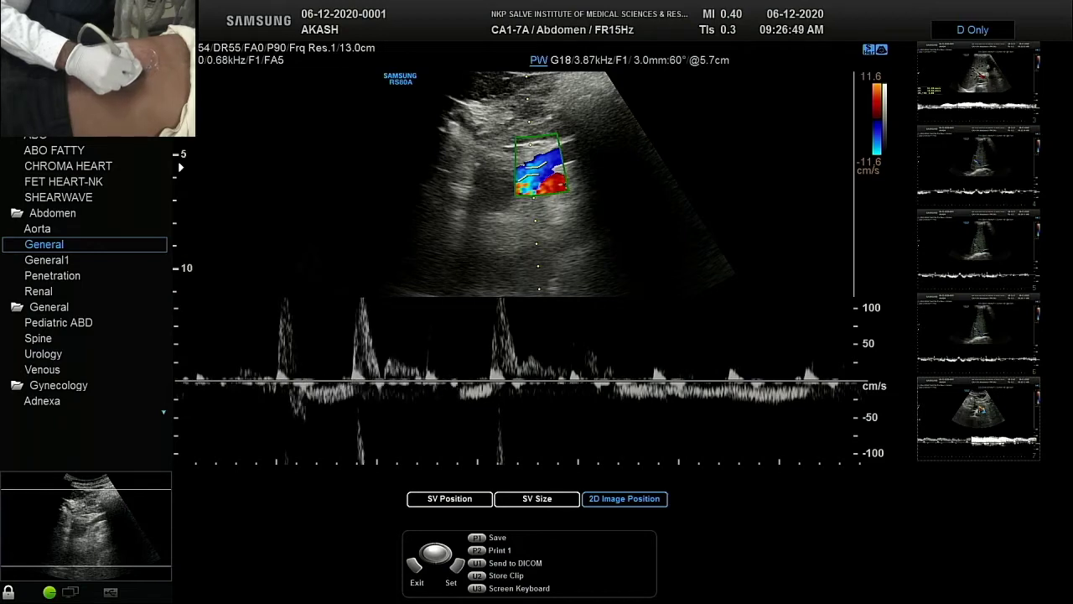
key(p)
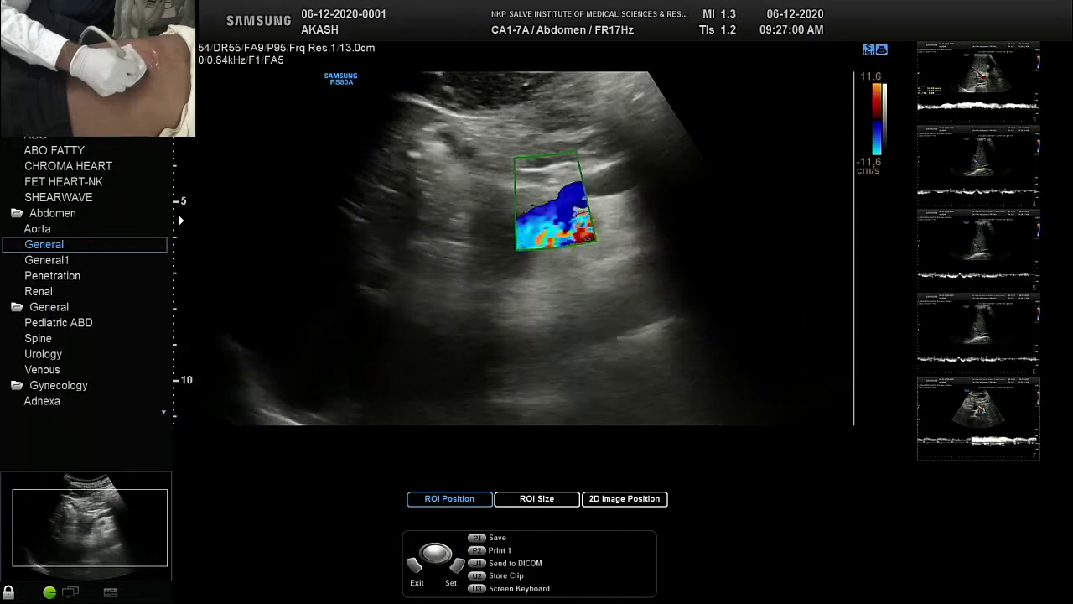
Acquire a PW trace in the blue-coded vessel with the gate at 5.8 cm, 60° angle and gain 34, and store the frozen image
key(p)
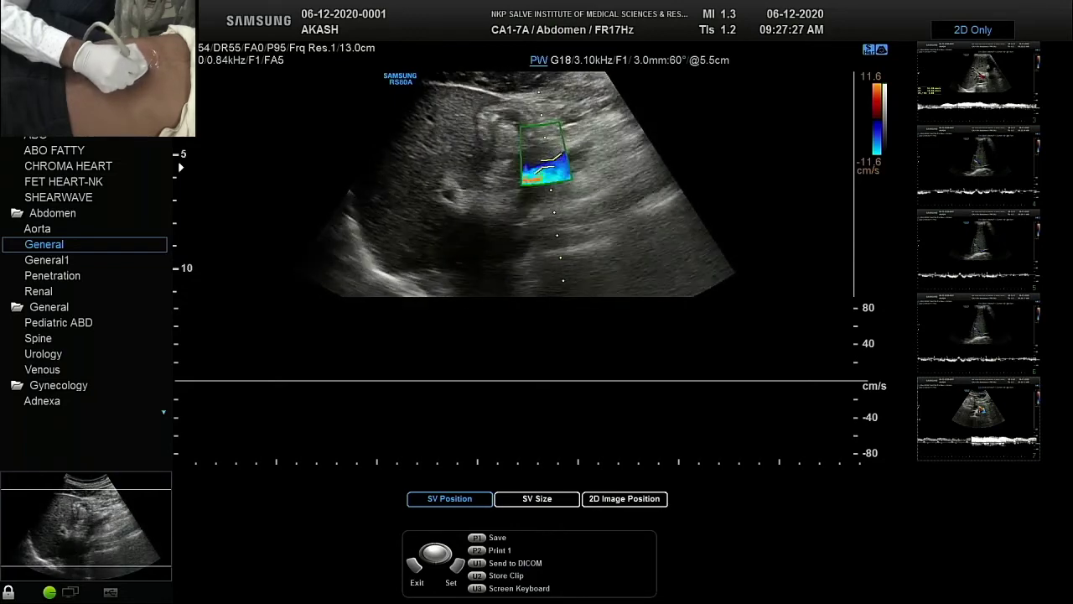
key(Return)
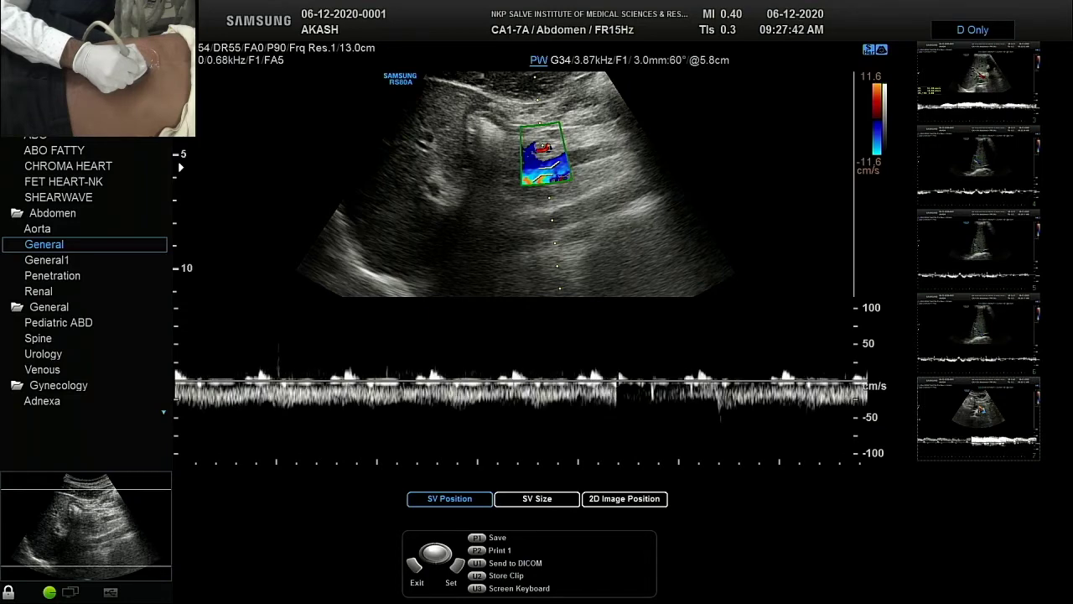
key(Freeze)
key(P1)
key(Freeze)
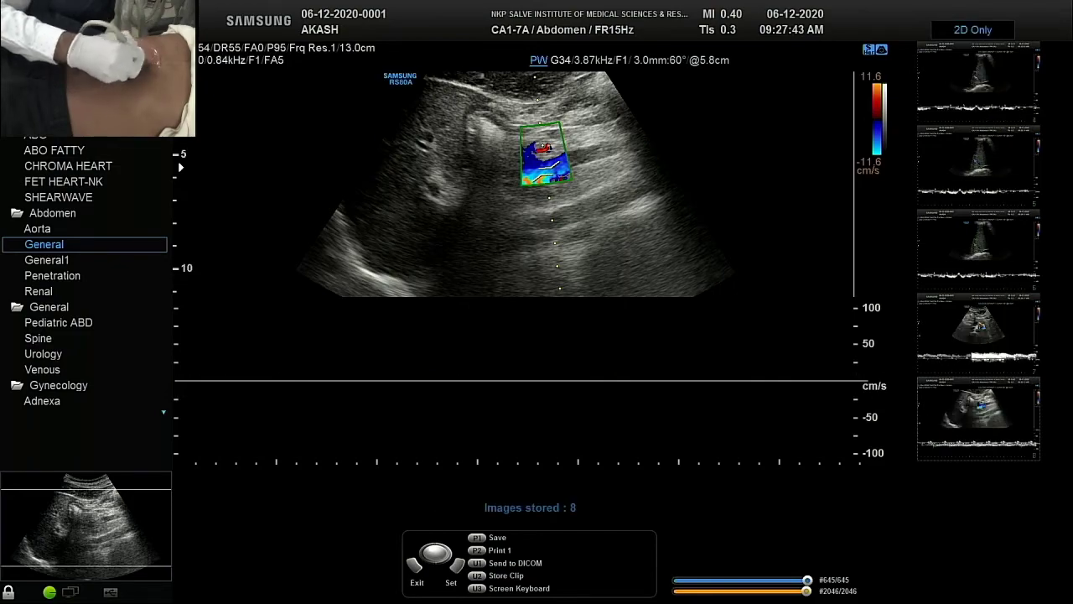
Return to unmagnified 2D imaging without Doppler, set the 2D gain to 59, and freeze the image
key(PW)
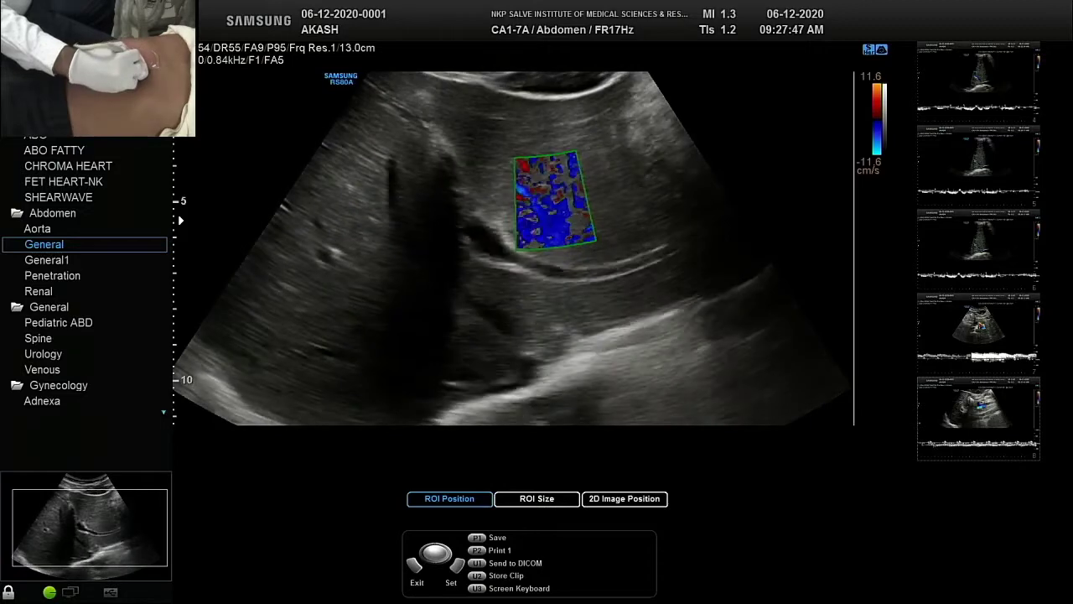
key(c)
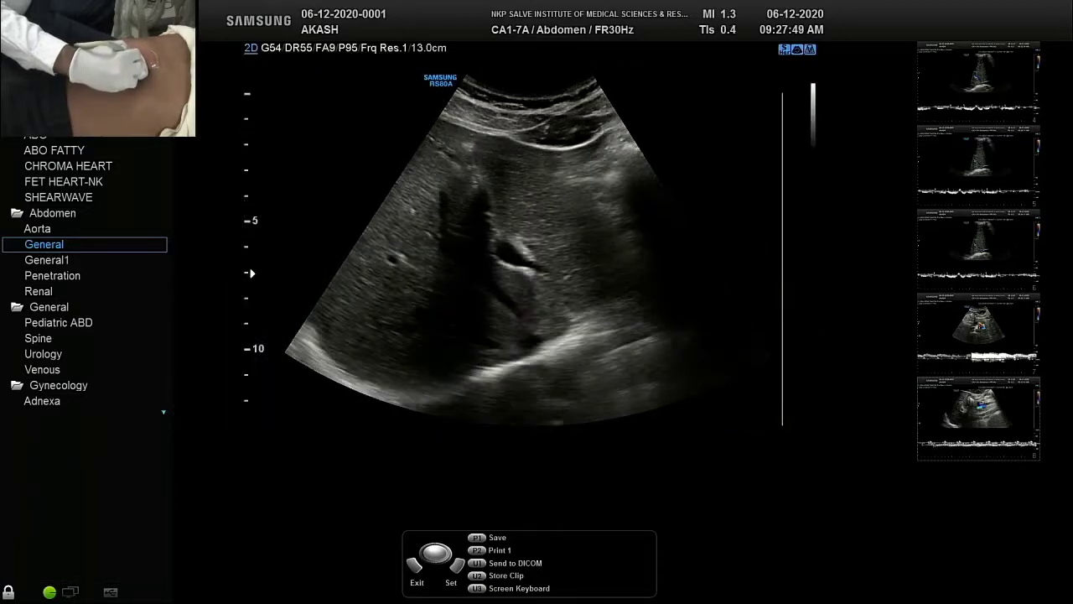
scroll(528, 251, up, 9)
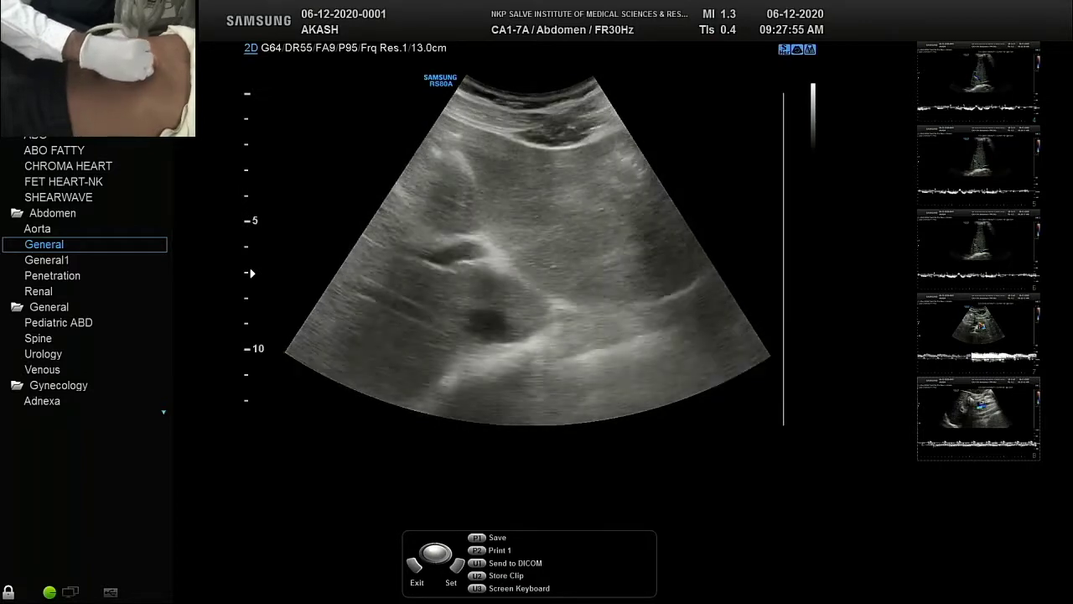
scroll(528, 252, down, 3)
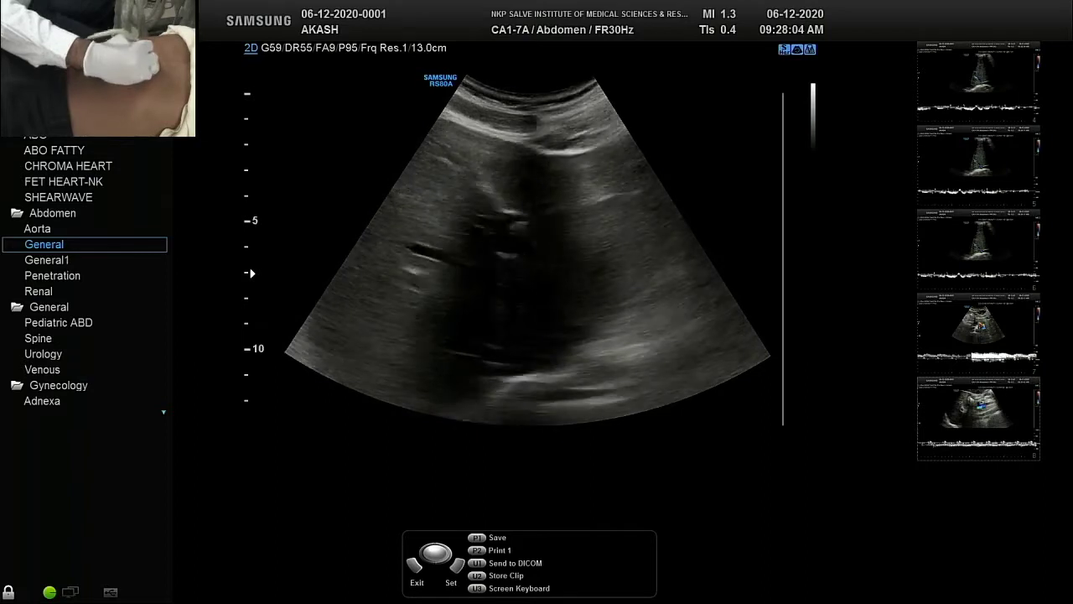
key(f)
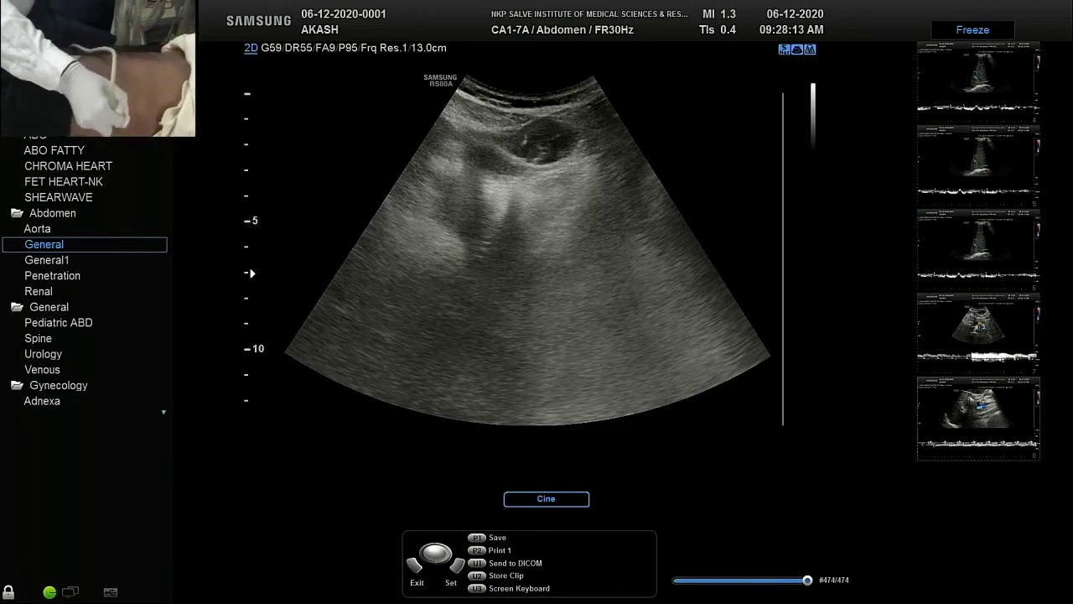
Resume live scanning over the spleen, adjust the 2D gain to 61, and freeze the long-axis view
key(space)
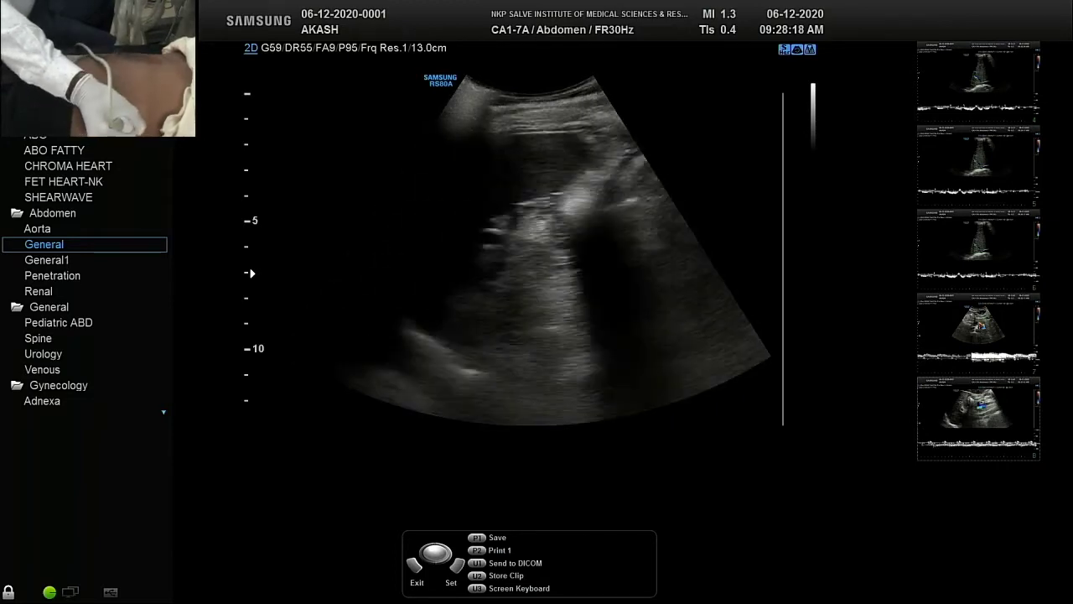
scroll(528, 251, up, 6)
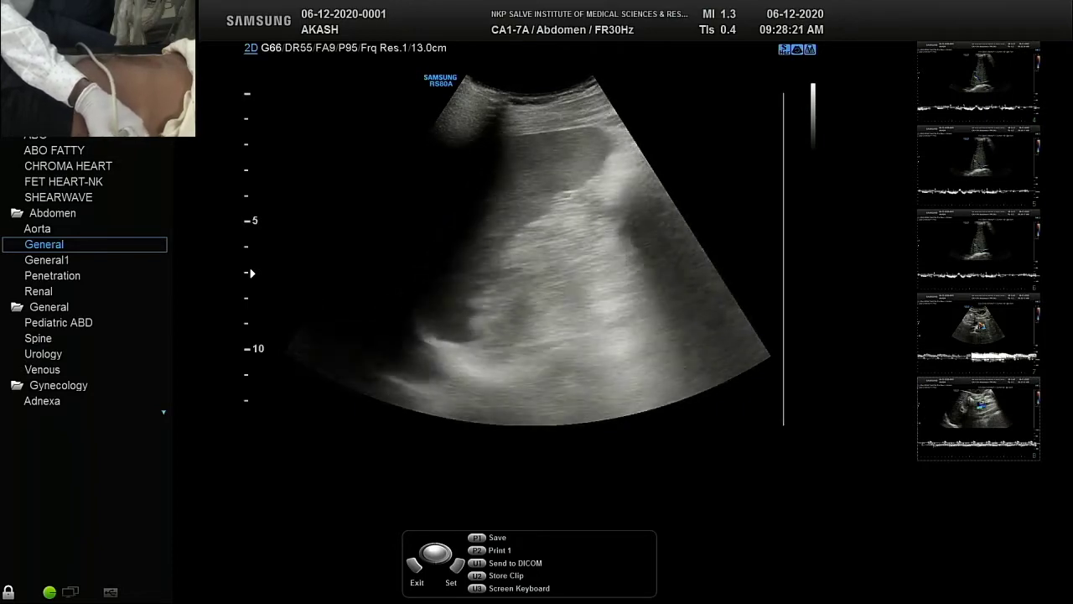
scroll(529, 252, up, 2)
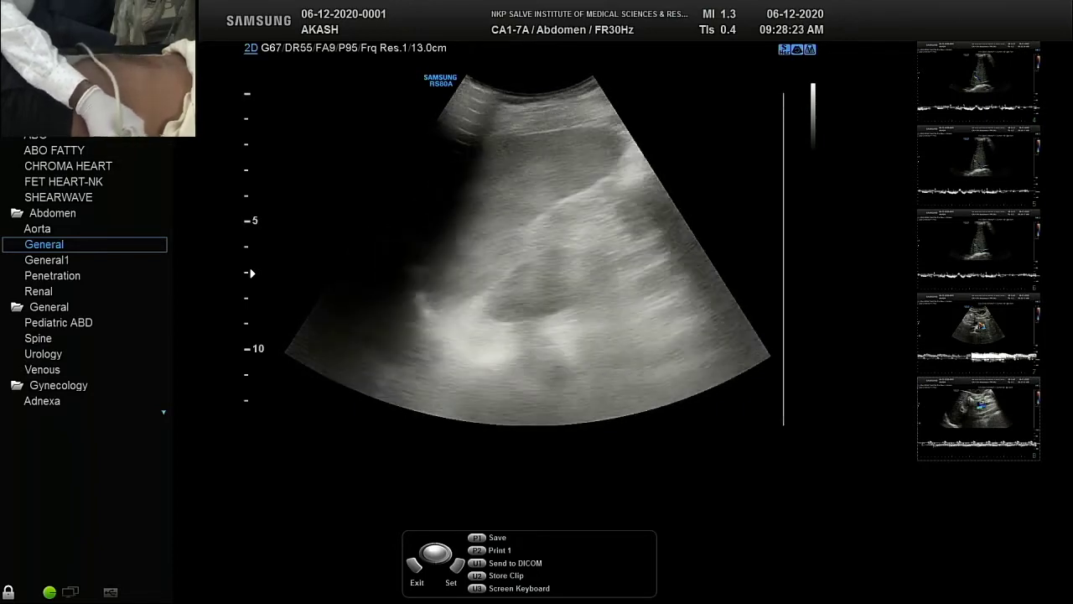
scroll(529, 251, down, 1)
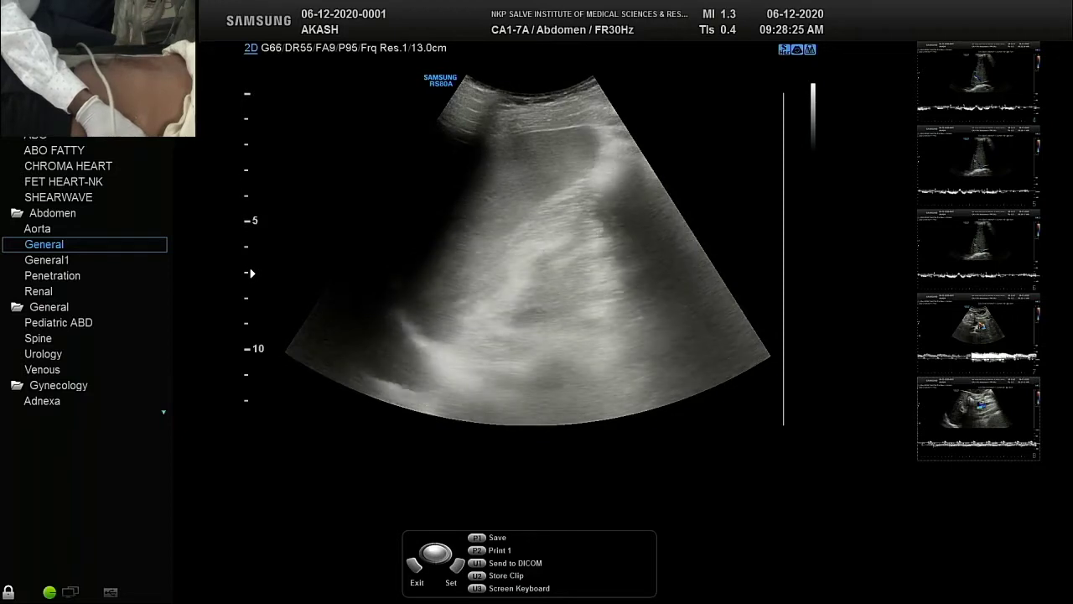
scroll(528, 252, down, 5)
key(f)
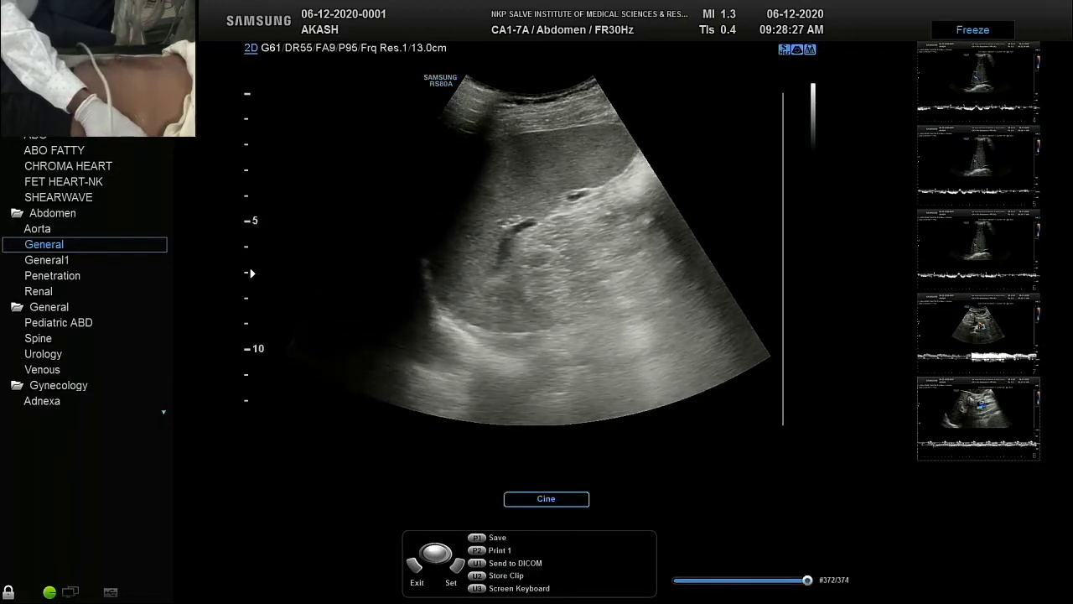
Measure the spleen's length with a straight caliper on the frozen image, and resume live 2D imaging
key(c)
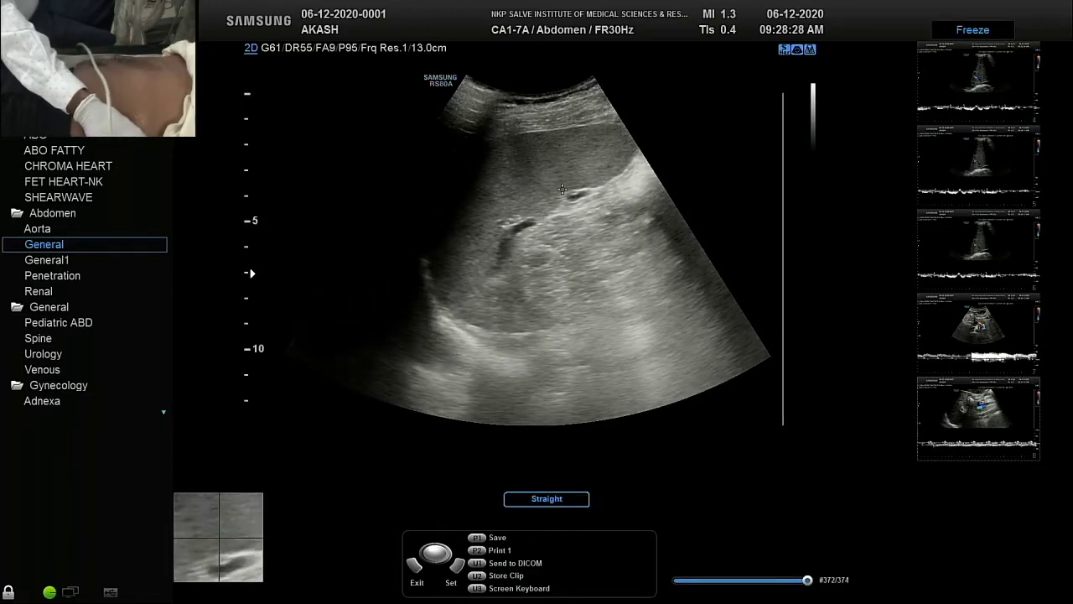
click(622, 122)
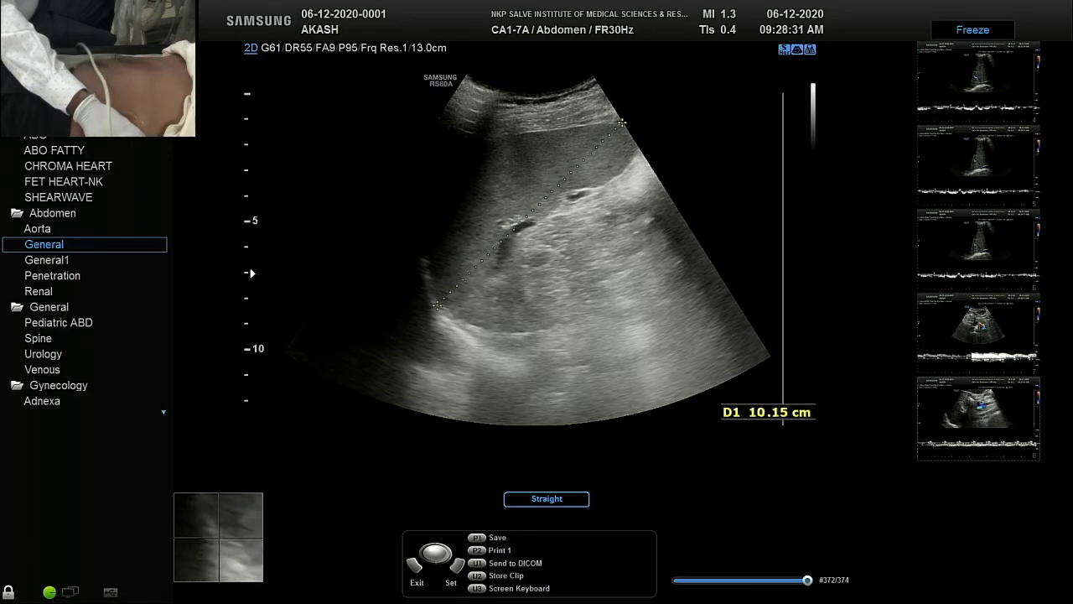
key(f)
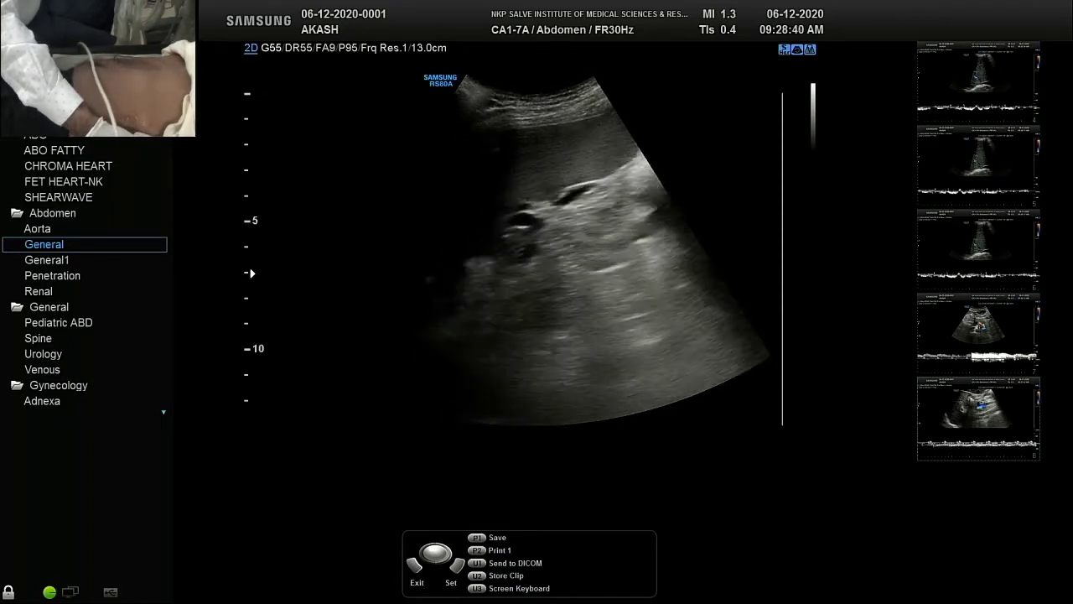
Turn on colour Doppler over the splenic hilum, and enlarge the colour box to span about 3 to 7 cm depth
key(c)
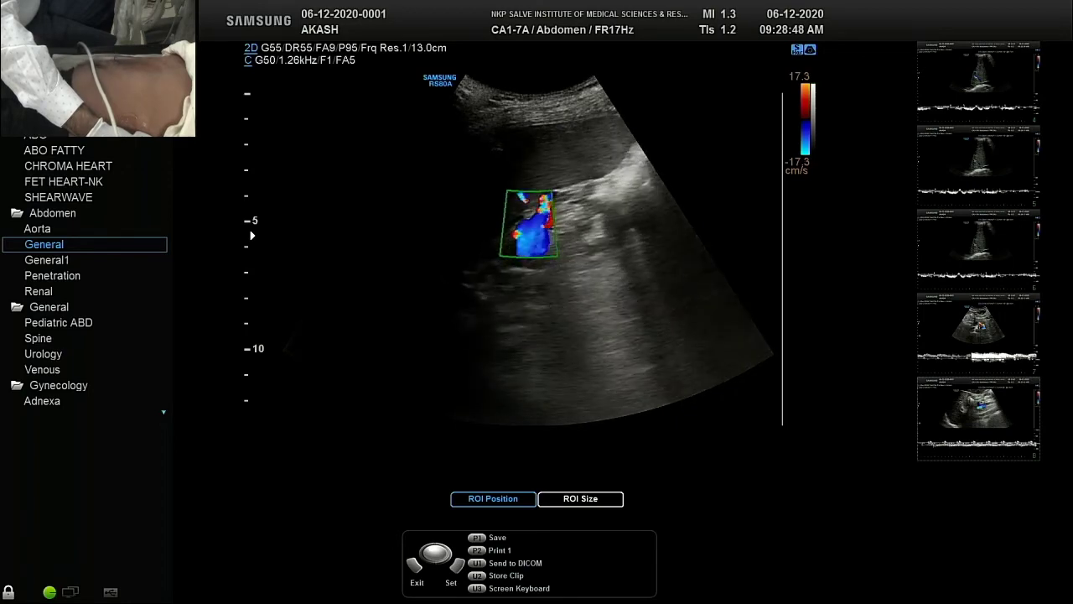
key(Return)
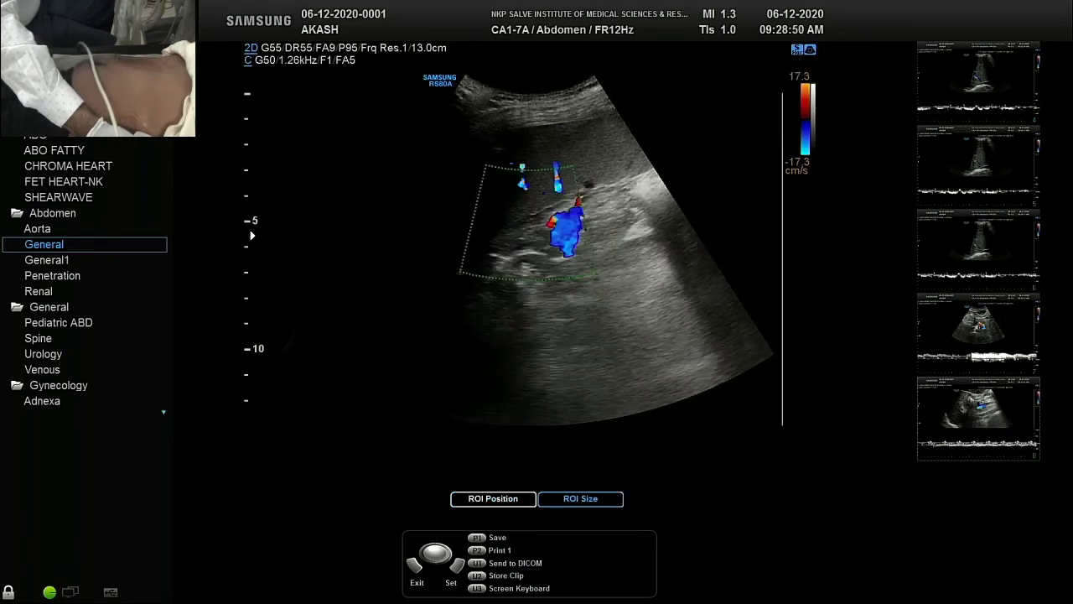
key(Return)
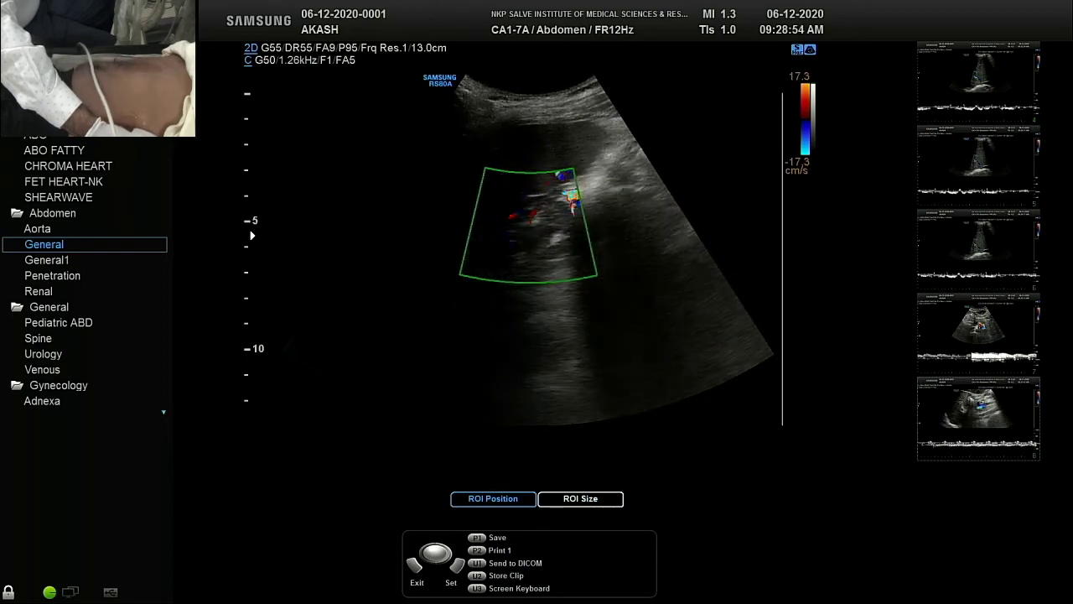
Freeze the colour Doppler view of the splenic hilum, review the vessels at cine frame 169, and resume live scanning
key(f)
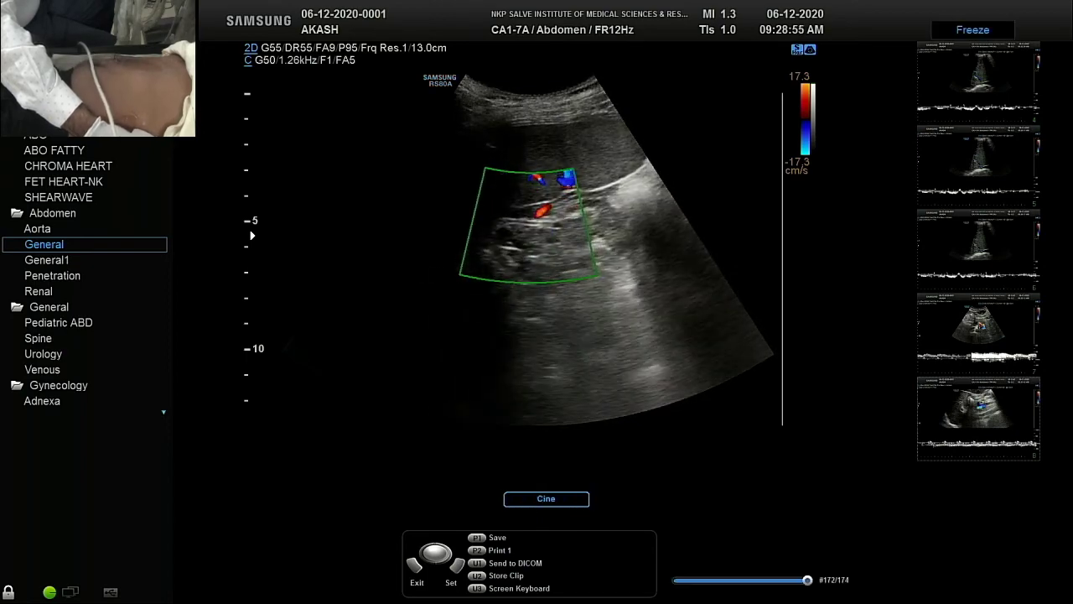
key(Right)
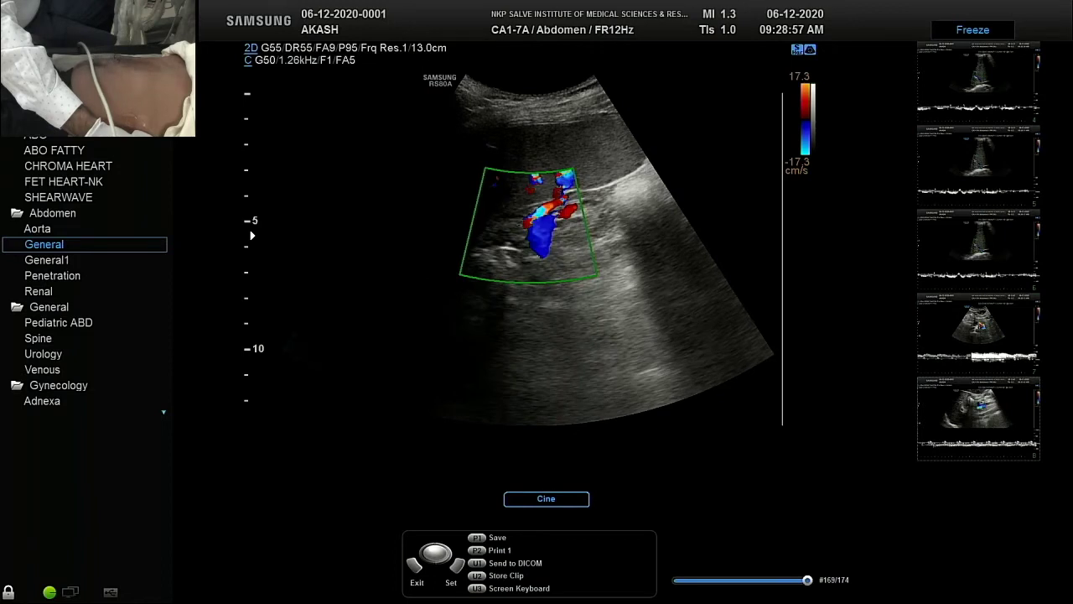
key(p)
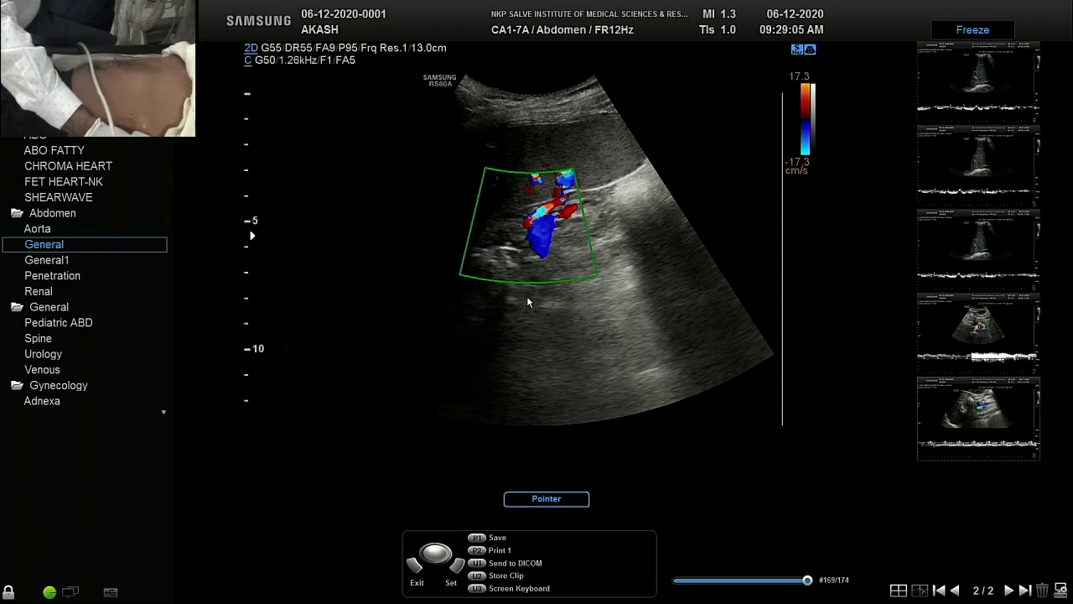
key(f)
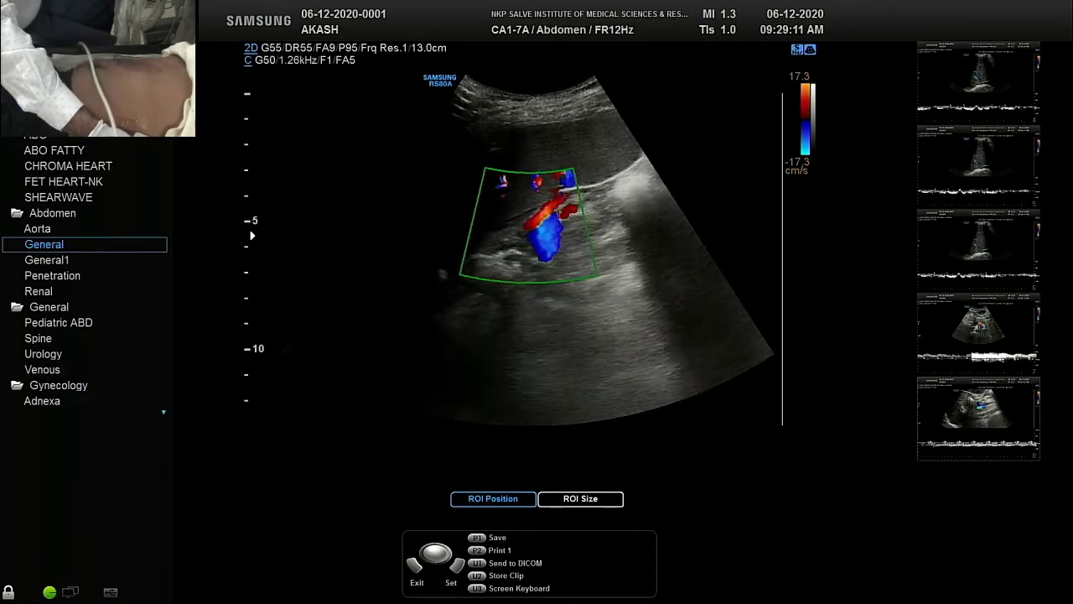
Record a PW Doppler trace of the splenic hilum vessels with a 3.0 mm sample volume at 6.3 cm depth, storing and freezing the image
key(p)
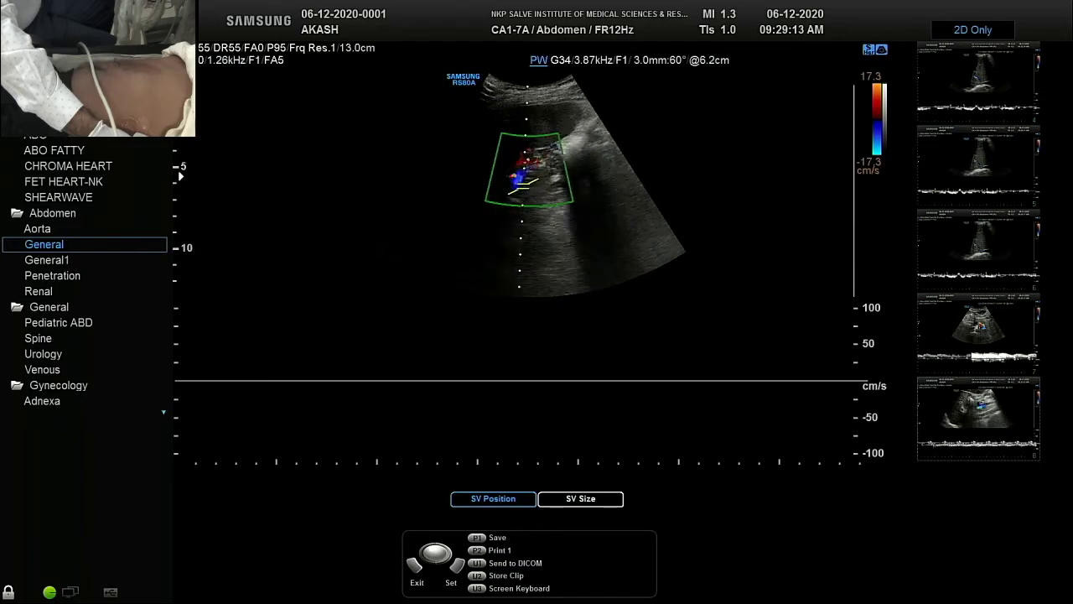
key(Down)
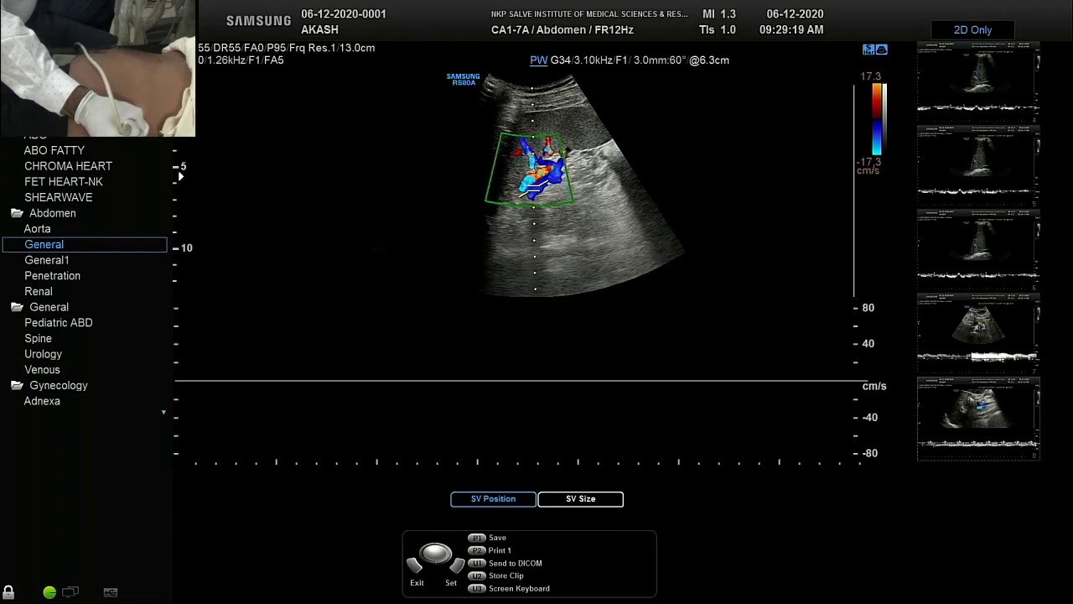
key(Return)
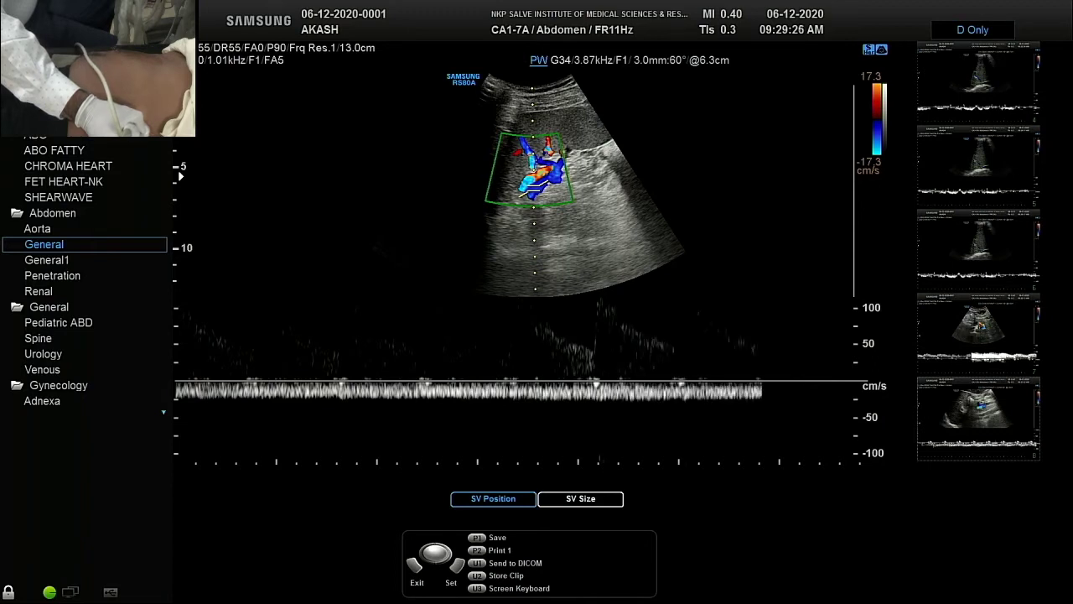
key(F1)
key(space)
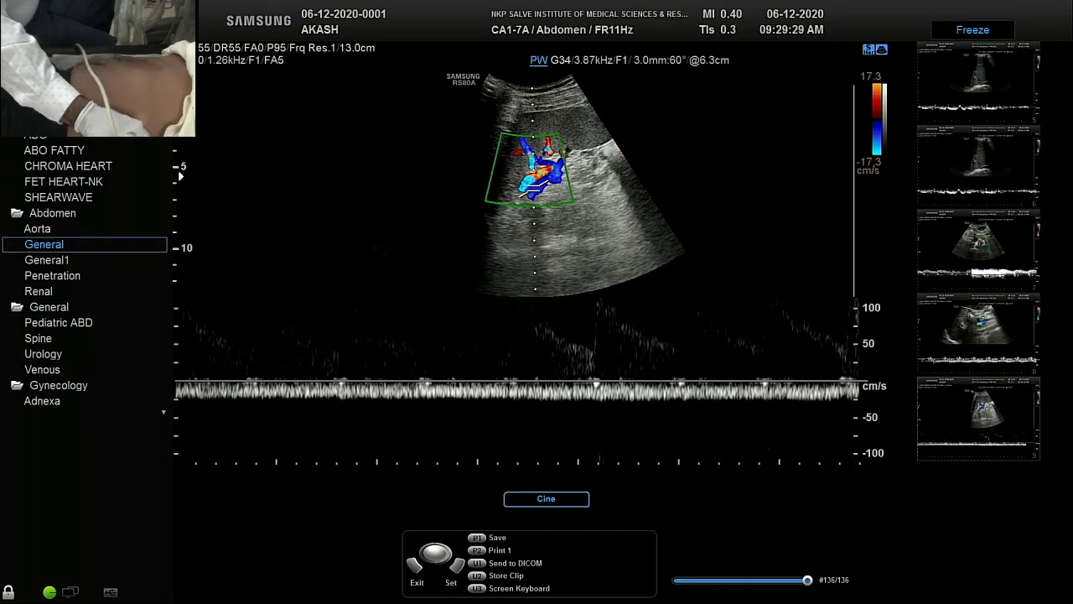
Resume live colour scanning, record a PW trace of the blue-coded splenic vessel with the sample volume at 6.1 cm, and freeze and store it
key(space)
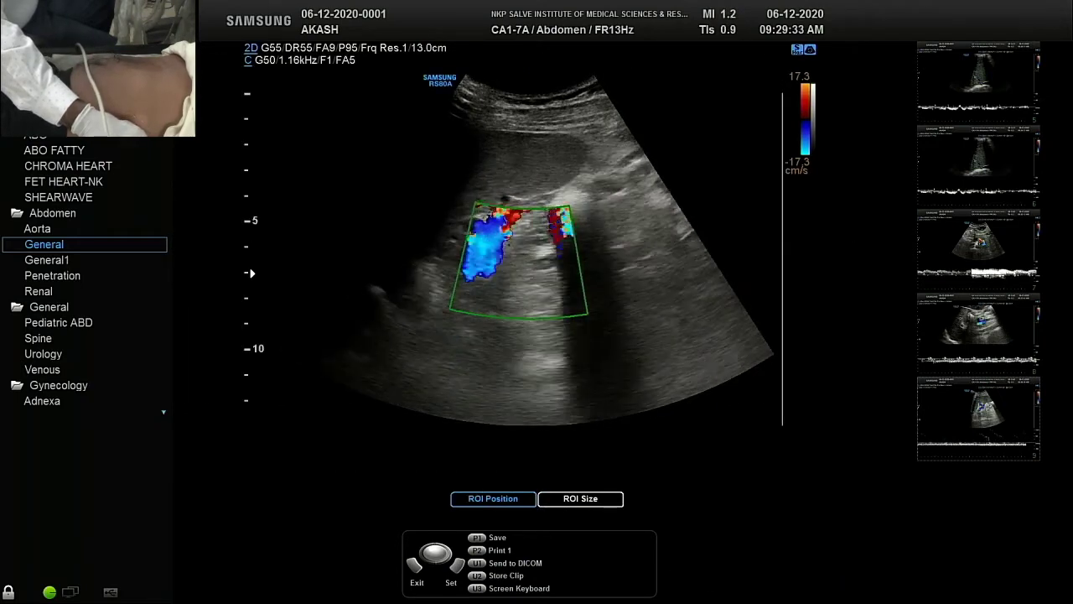
key(p)
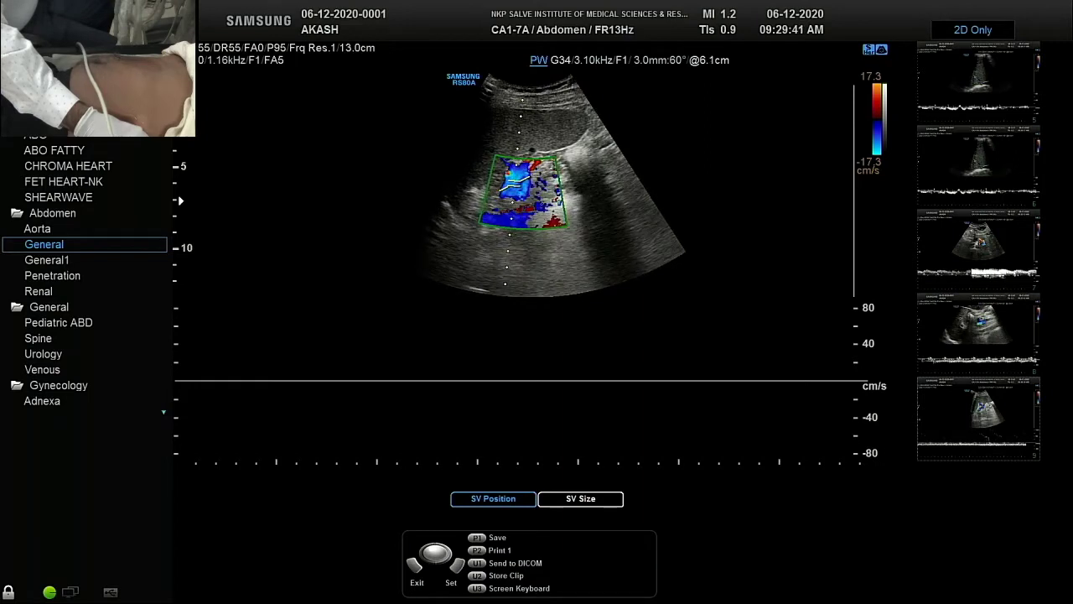
key(Return)
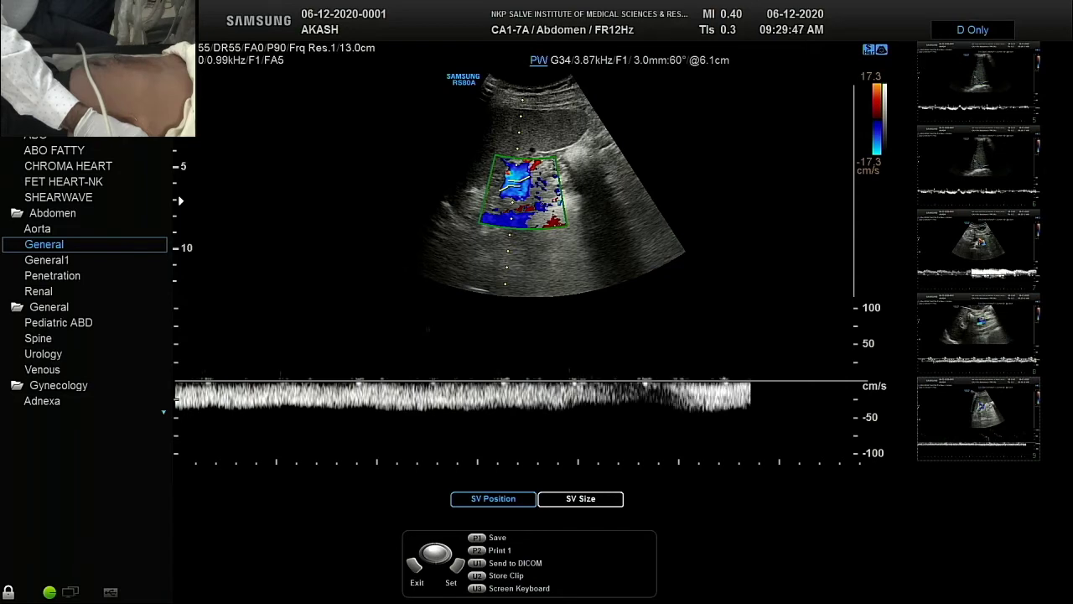
key(Freeze)
key(P1)
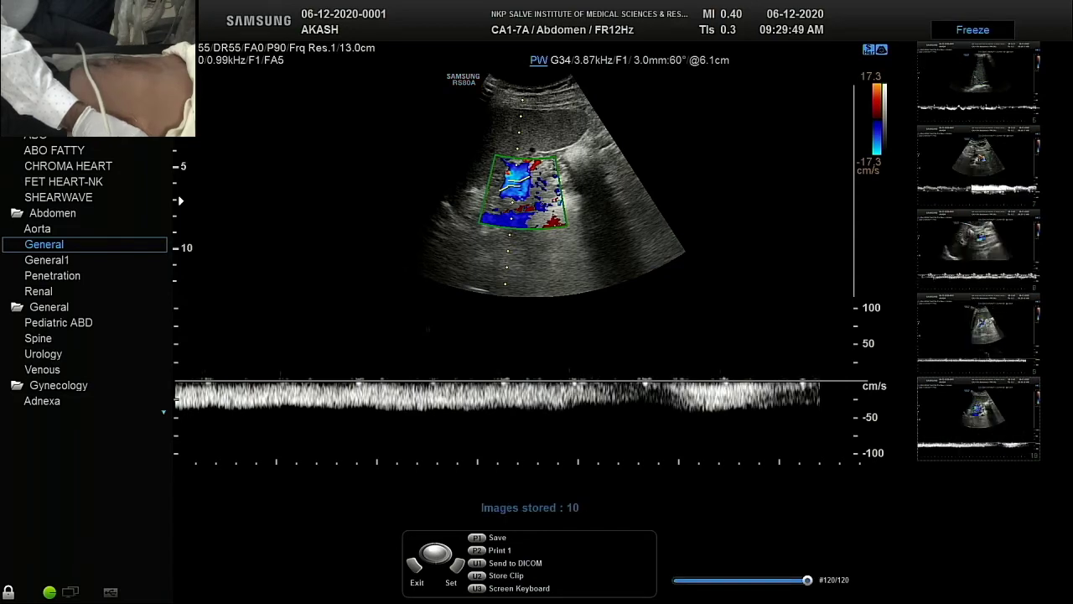
Return to live 2D imaging without Doppler over the upper abdomen, and set the 2D gain to 63 and the depth to 12 cm
key(Freeze)
key(PW)
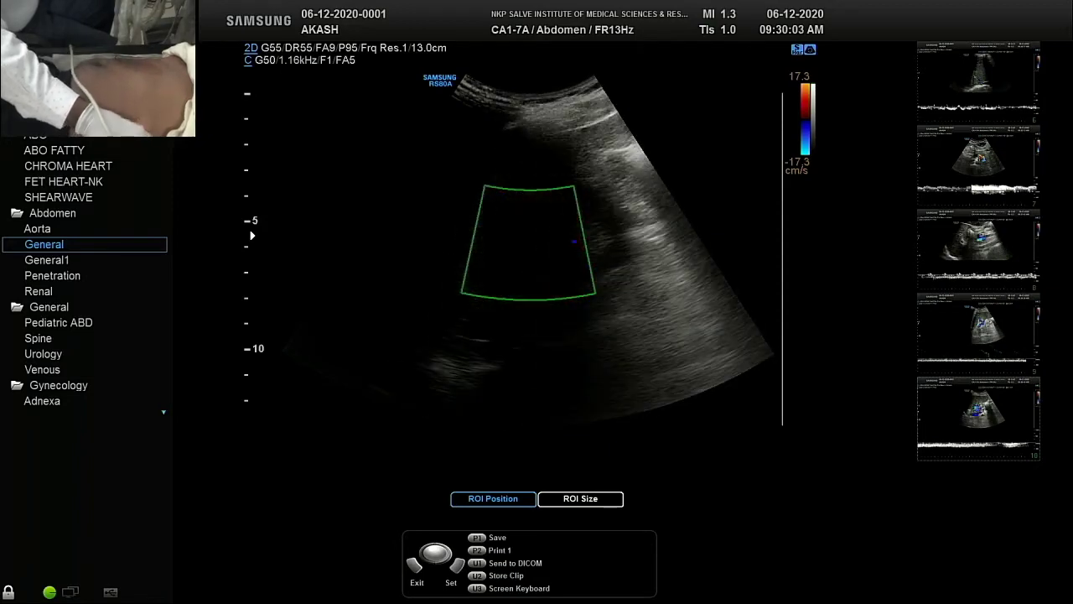
key(c)
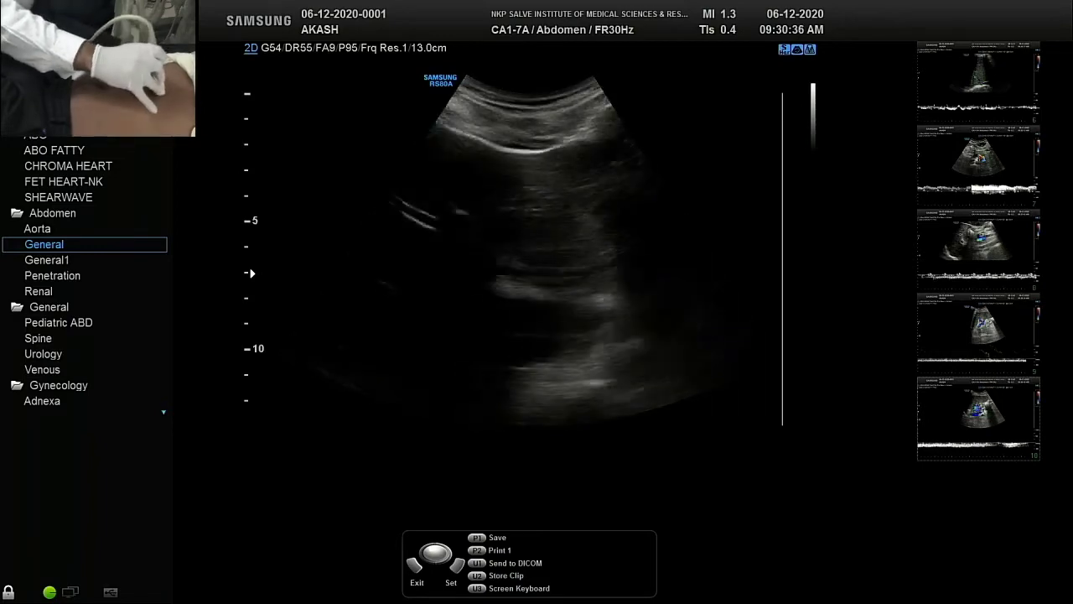
key(Up)
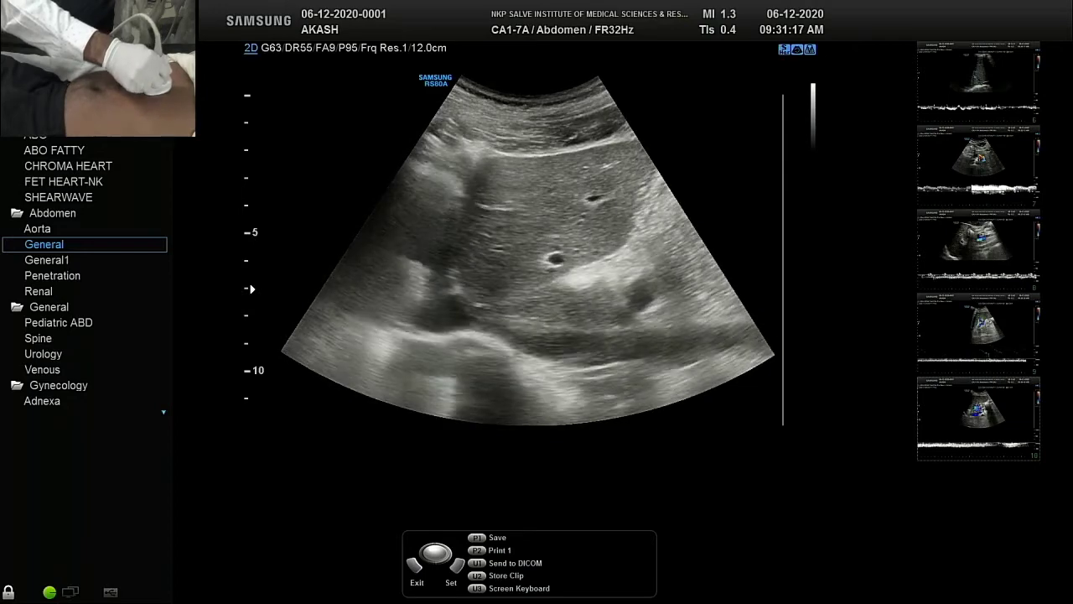
Freeze the 2D liver view for review, resume live scanning, and freeze another view of the liver and adjacent vessels
key(space)
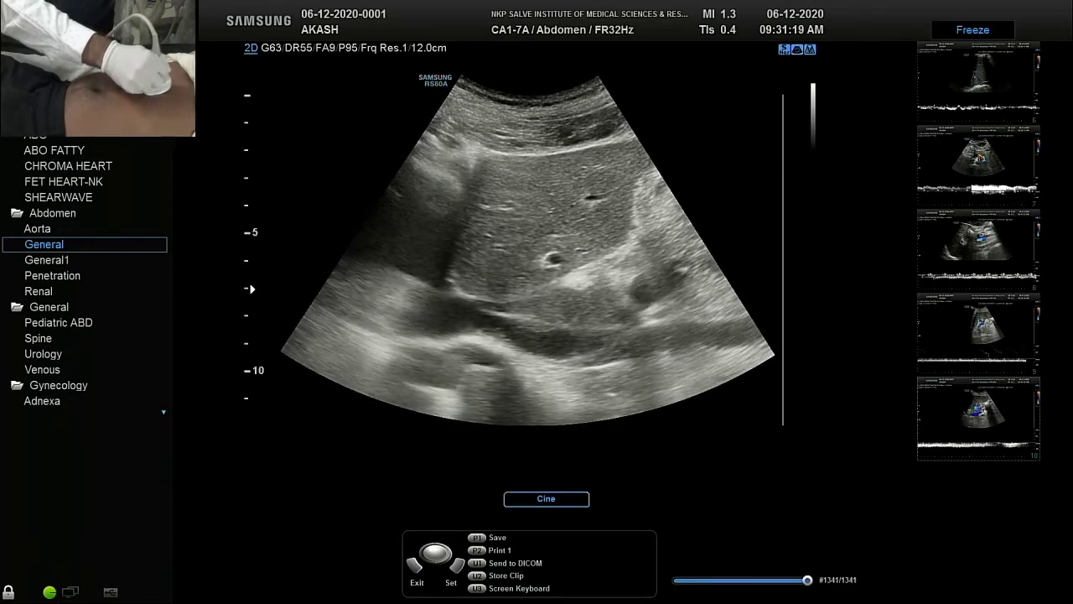
key(space)
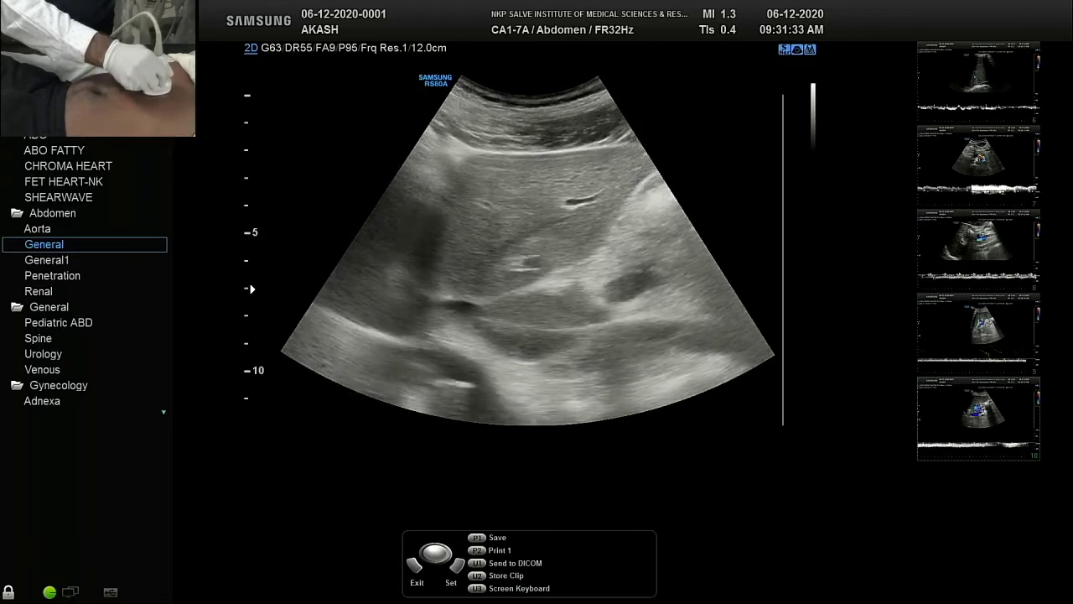
key(space)
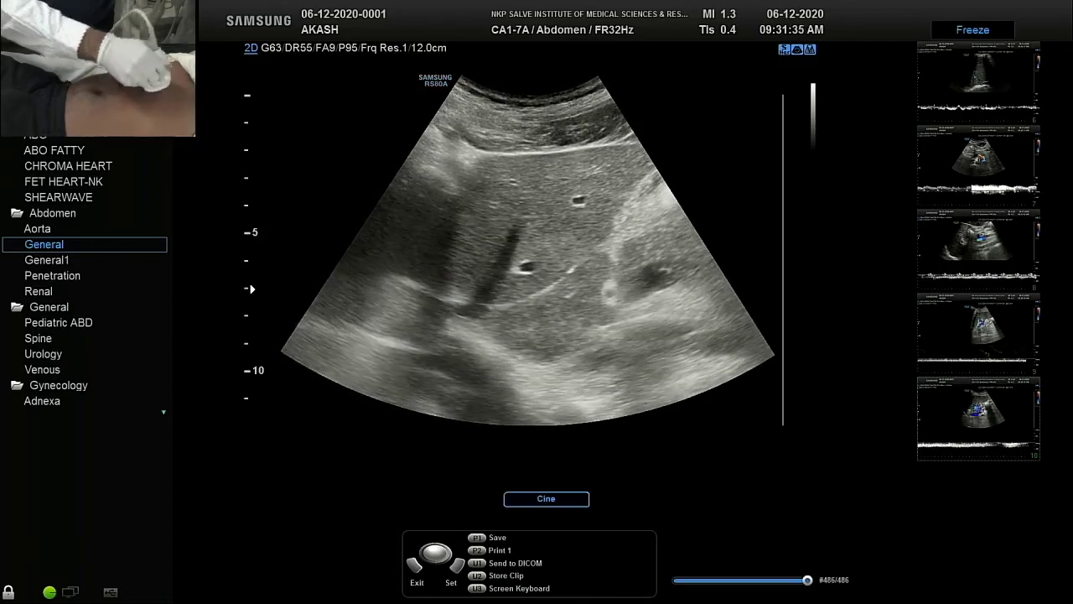